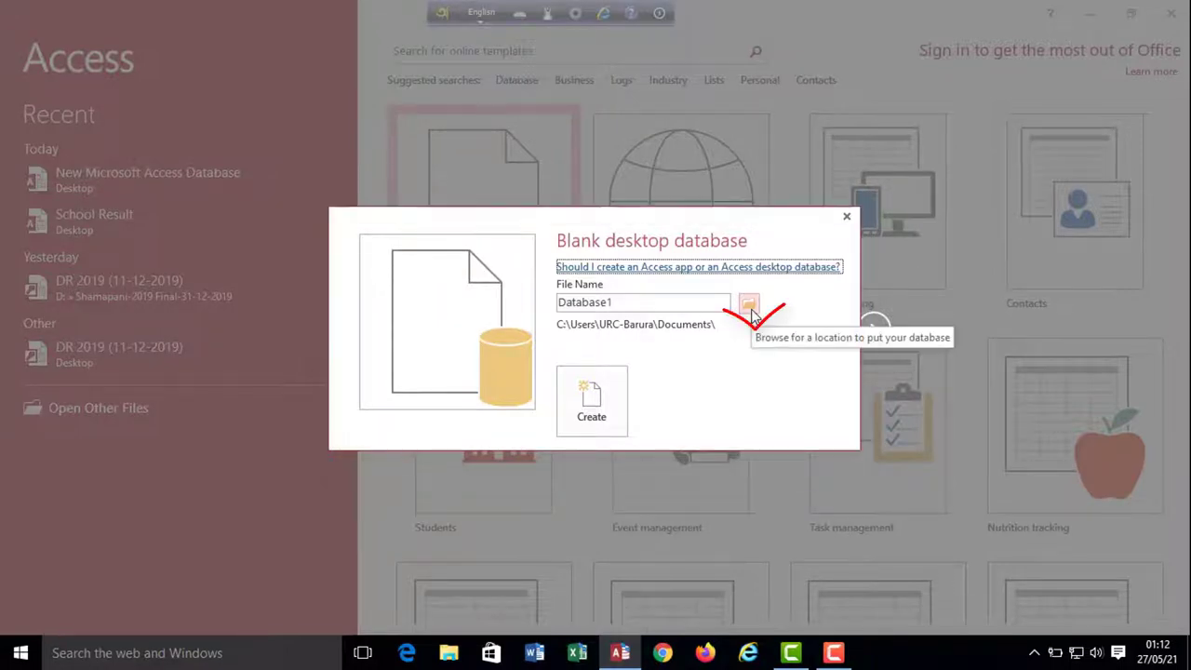
Create the blank desktop database Database1, saving it in the Desktop folder.
click(750, 307)
click(72, 283)
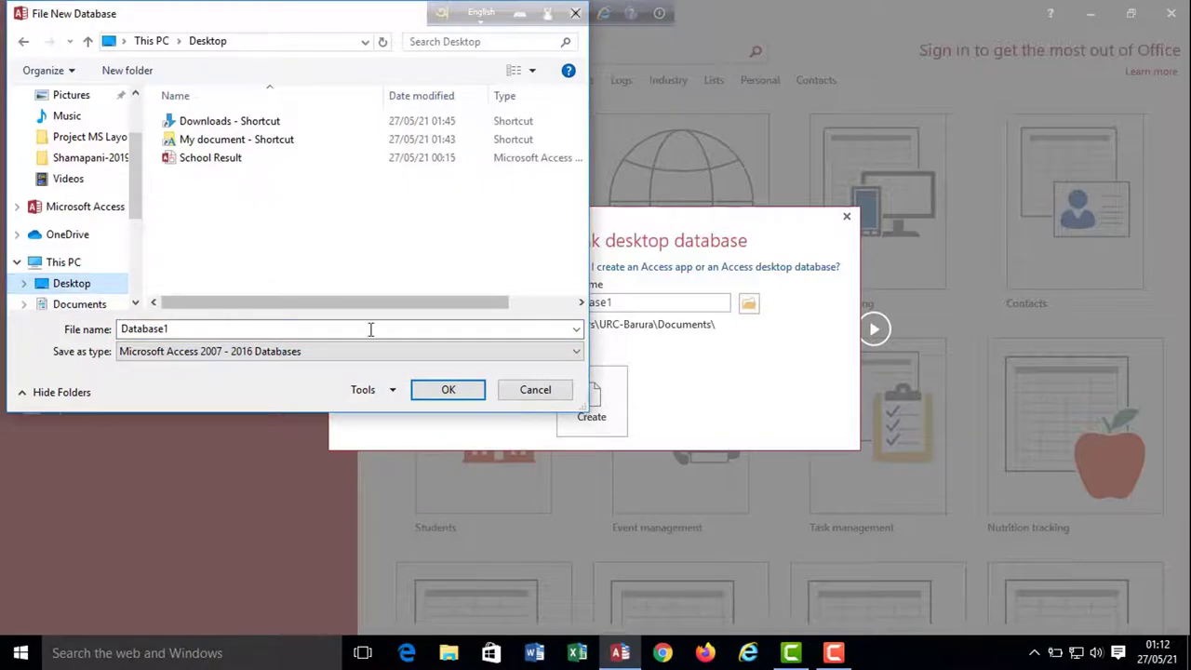
click(450, 392)
click(603, 404)
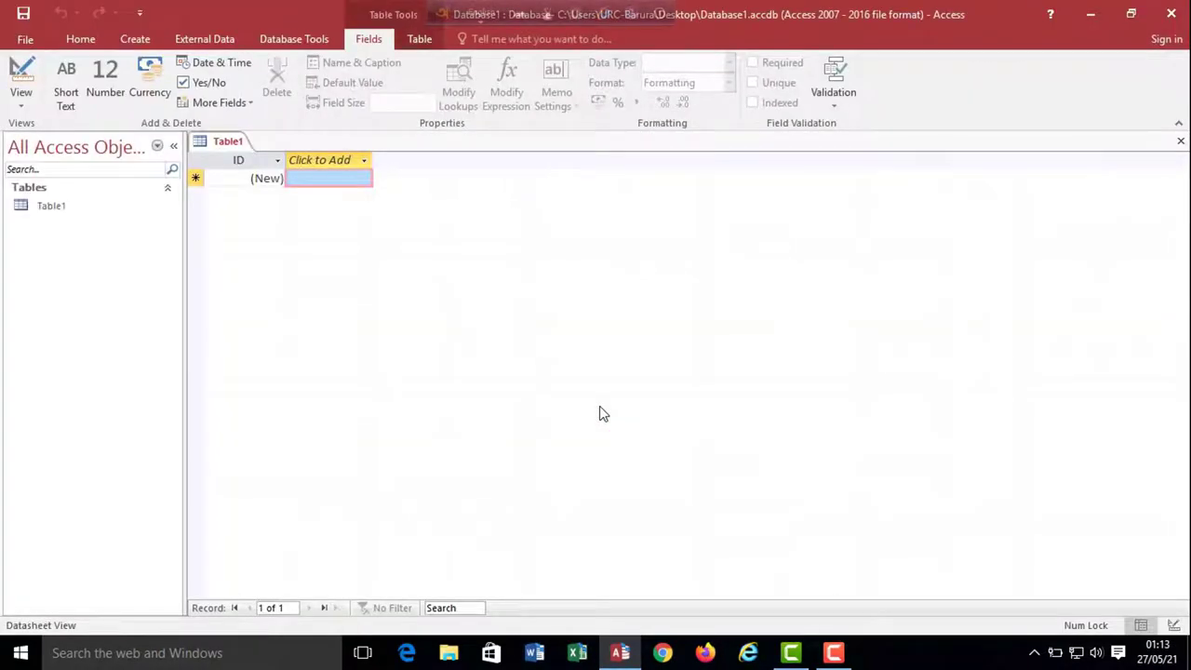
Show the Windows desktop, launch Access 2016 by searching for "acc", and close its start screen.
key(super+d)
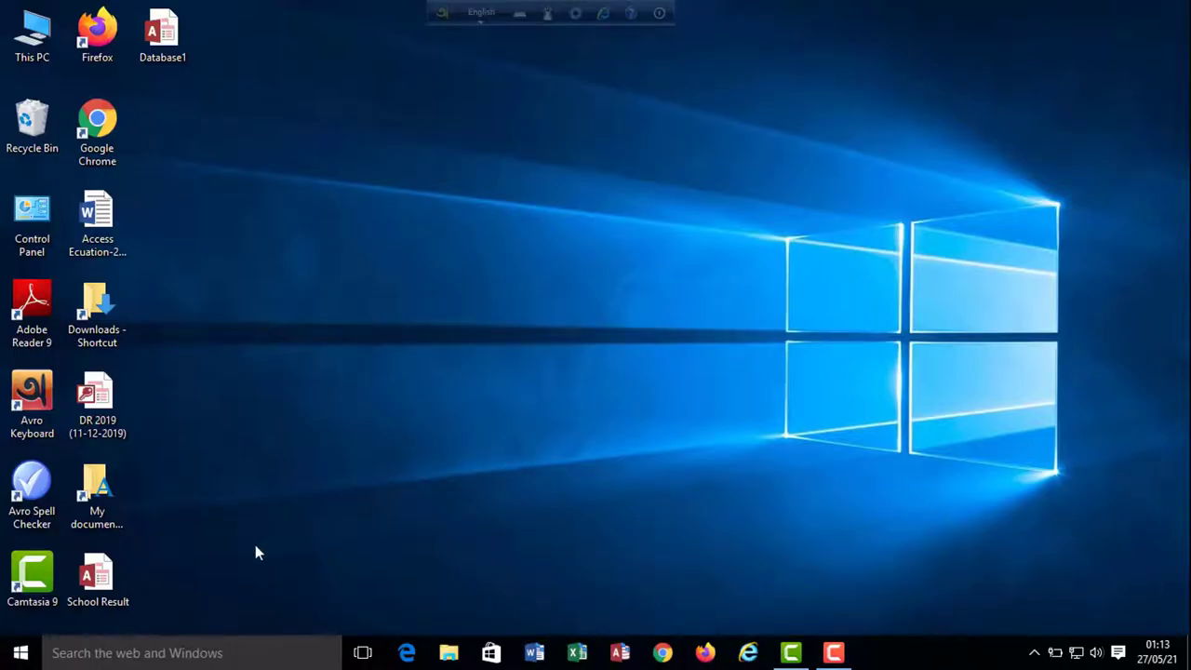
click(195, 654)
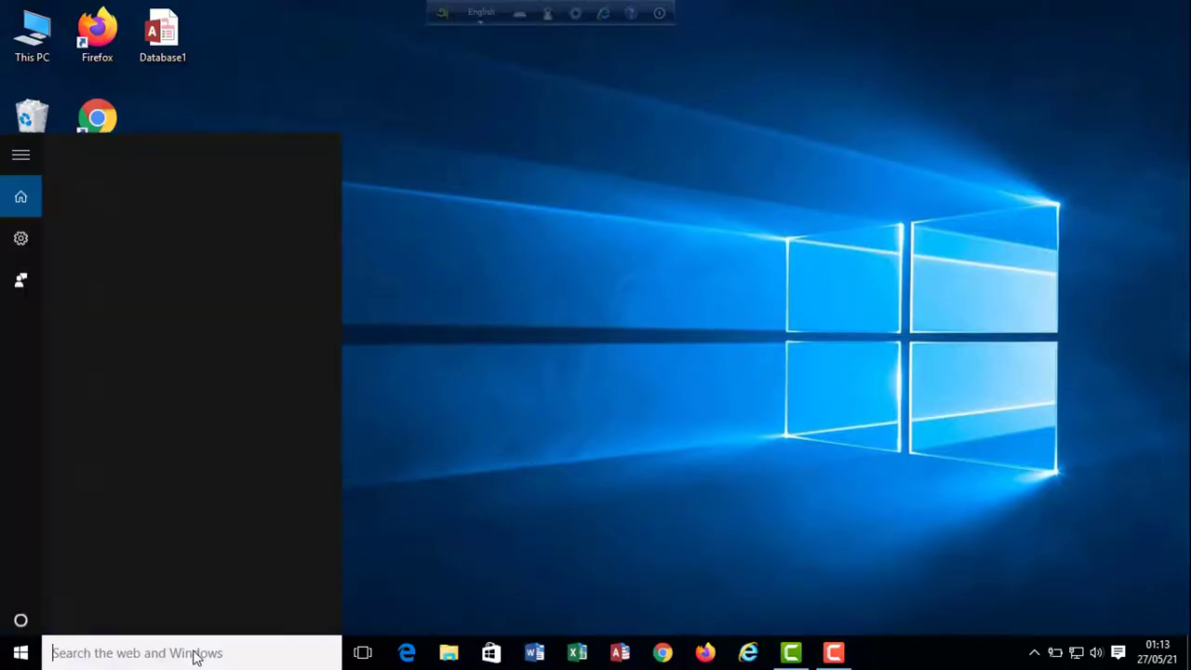
text(acc)
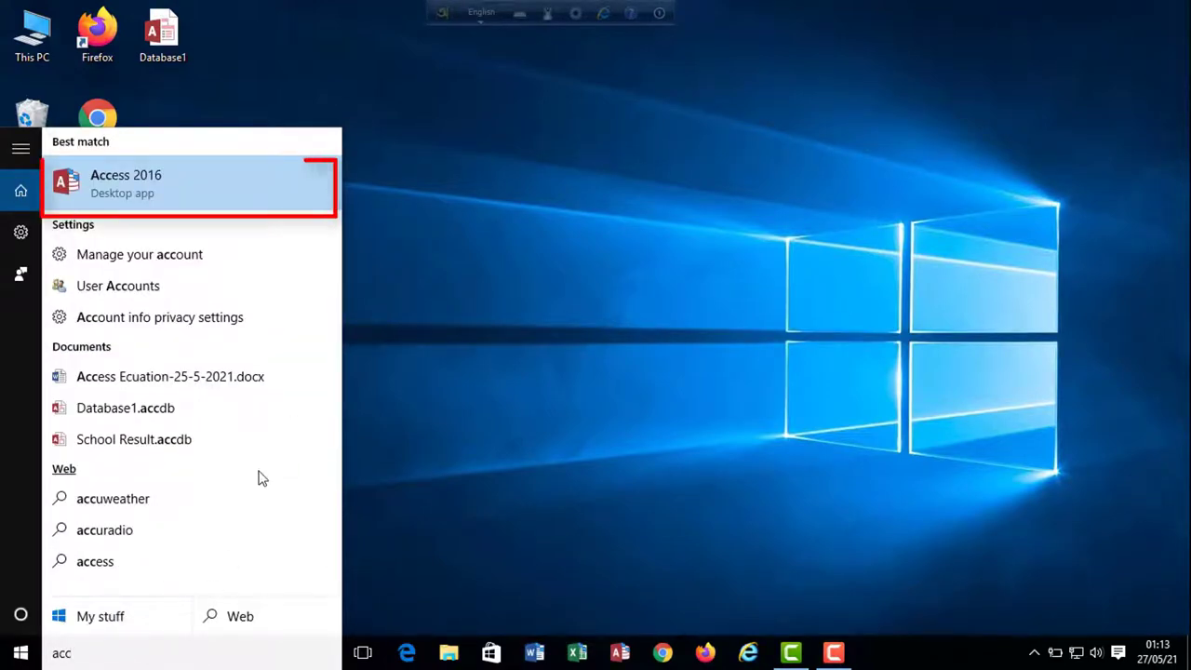
click(180, 201)
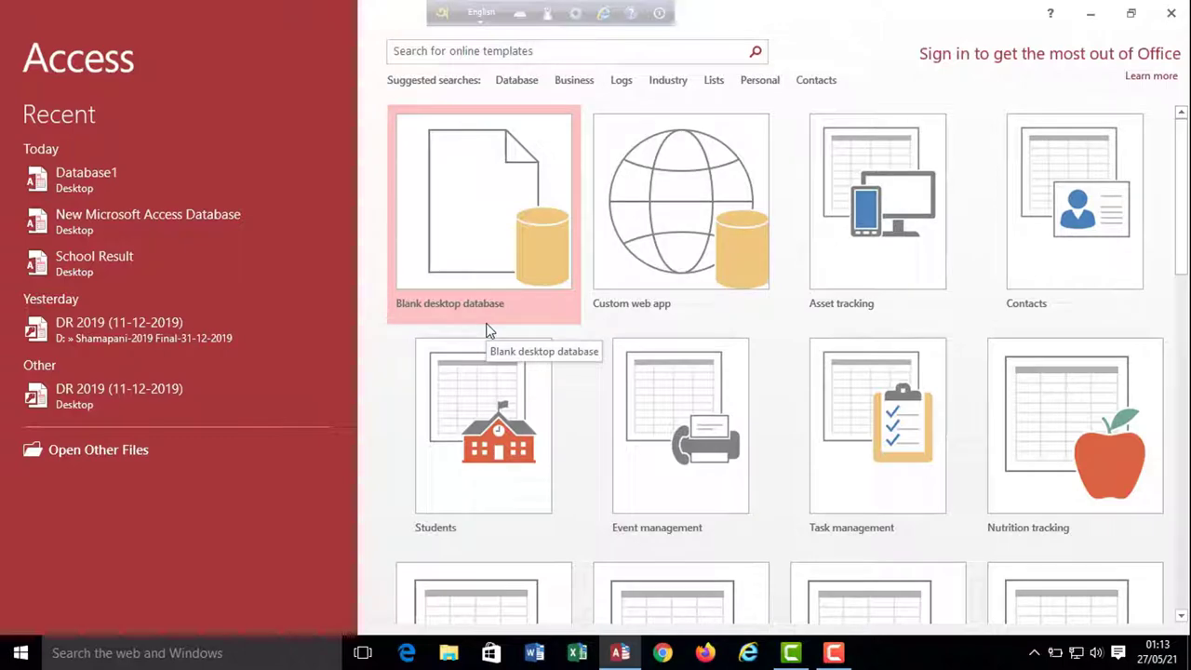
click(1170, 13)
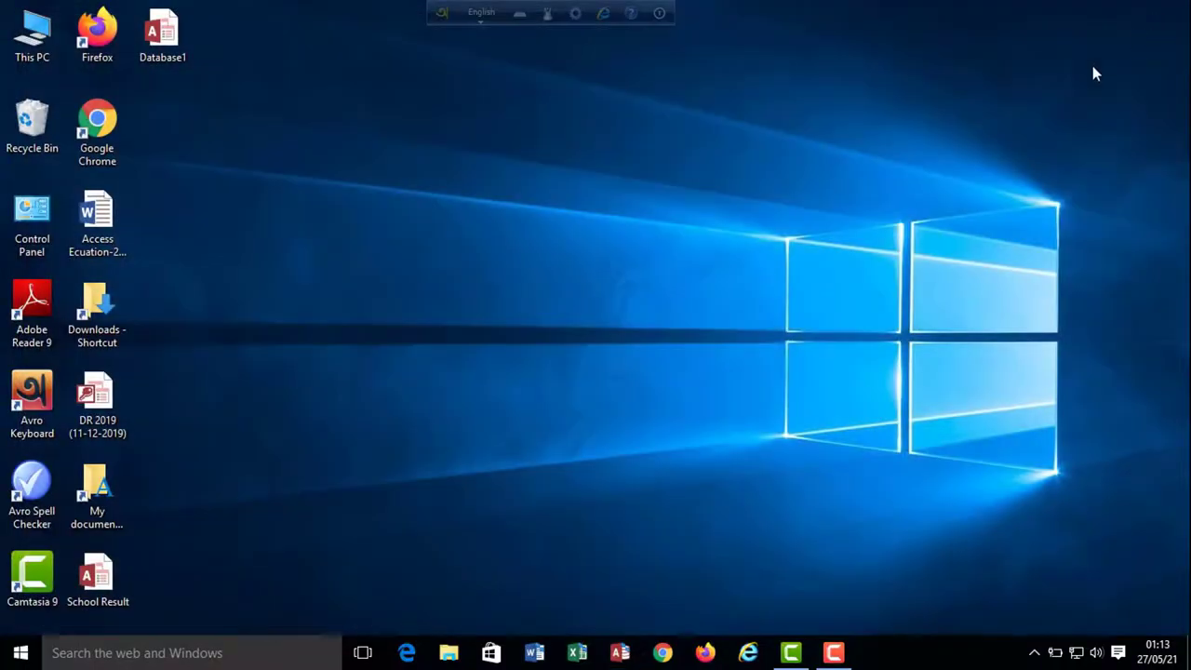
Create a new Microsoft Access Database file directly on the desktop, keeping the suggested file name.
right_click(623, 295)
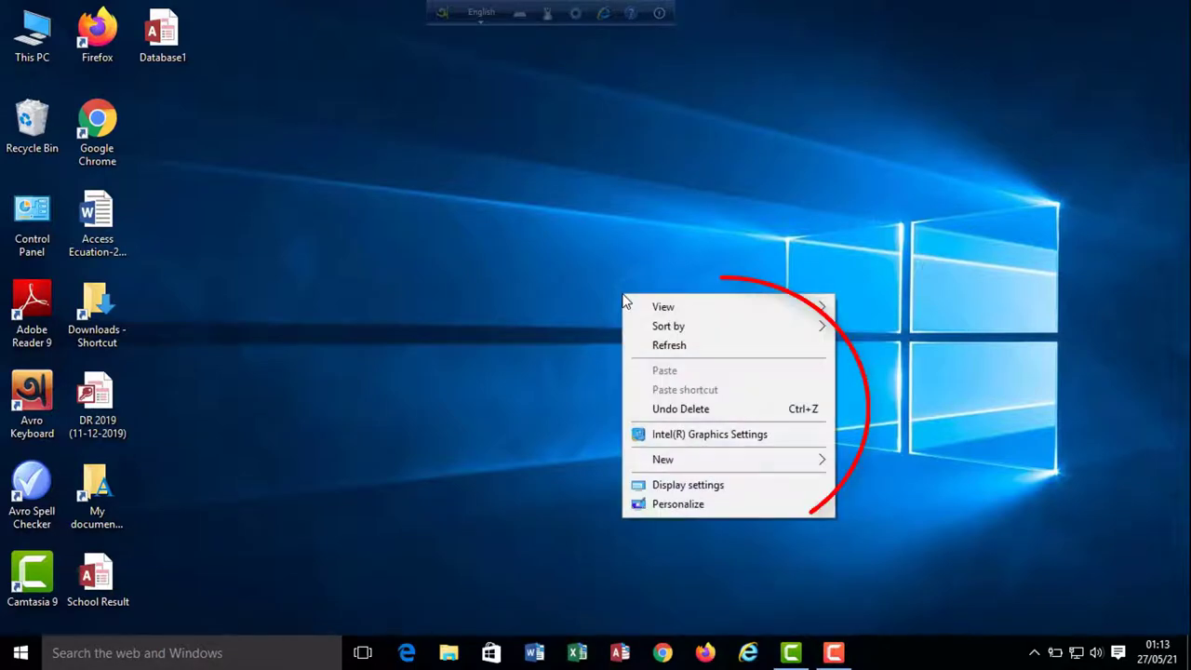
mouse_move(684, 461)
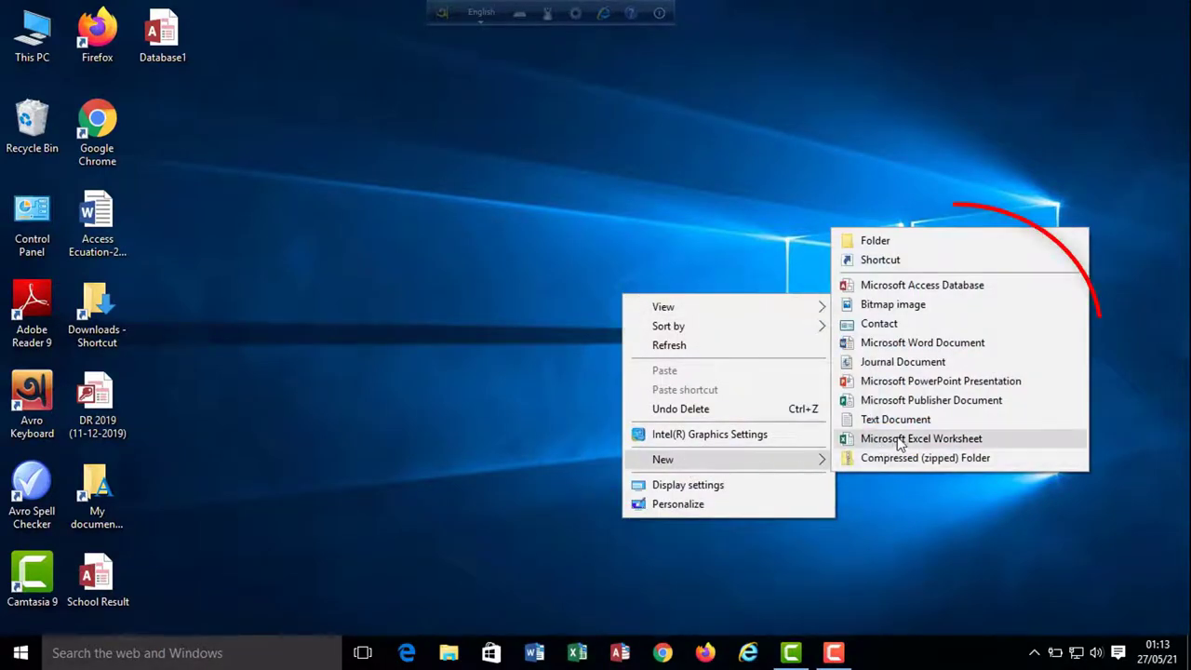
click(908, 288)
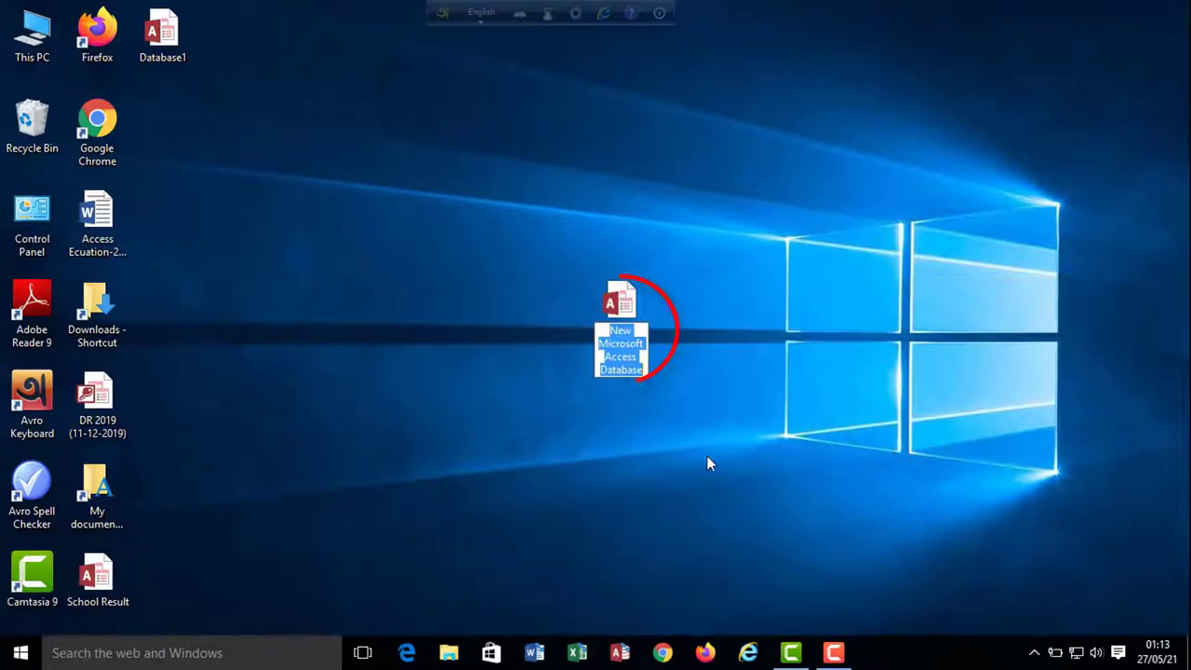
key(Return)
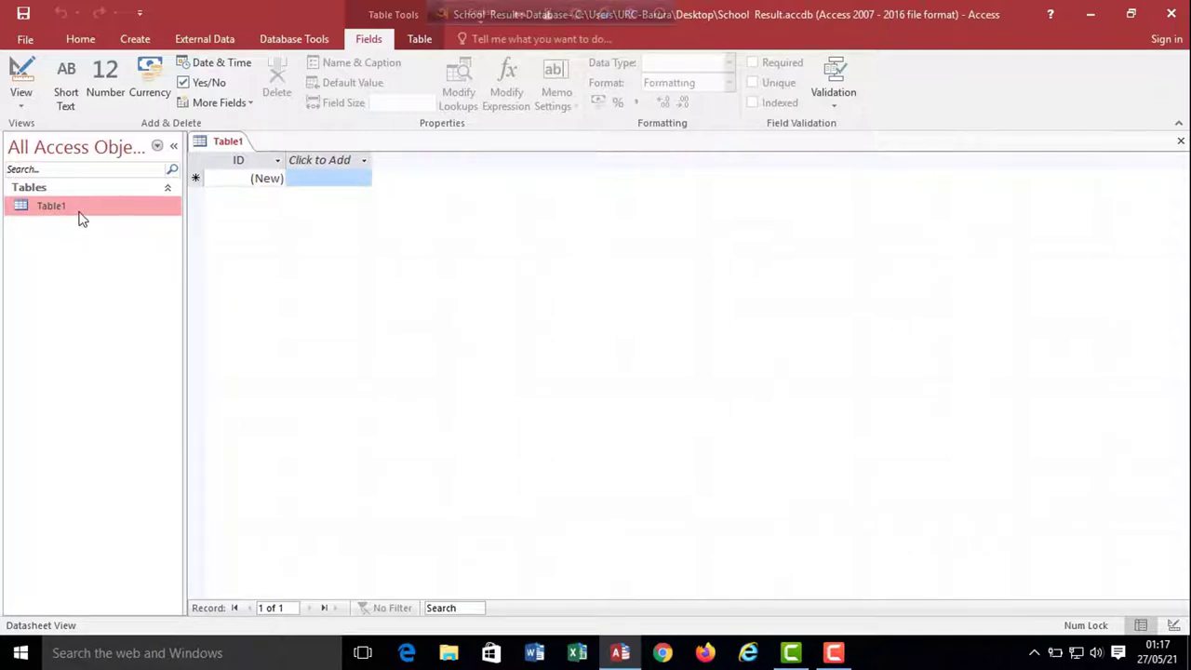
Open Table1 of the School Result database in Design View, saving the table as Table-Resul.
right_click(82, 215)
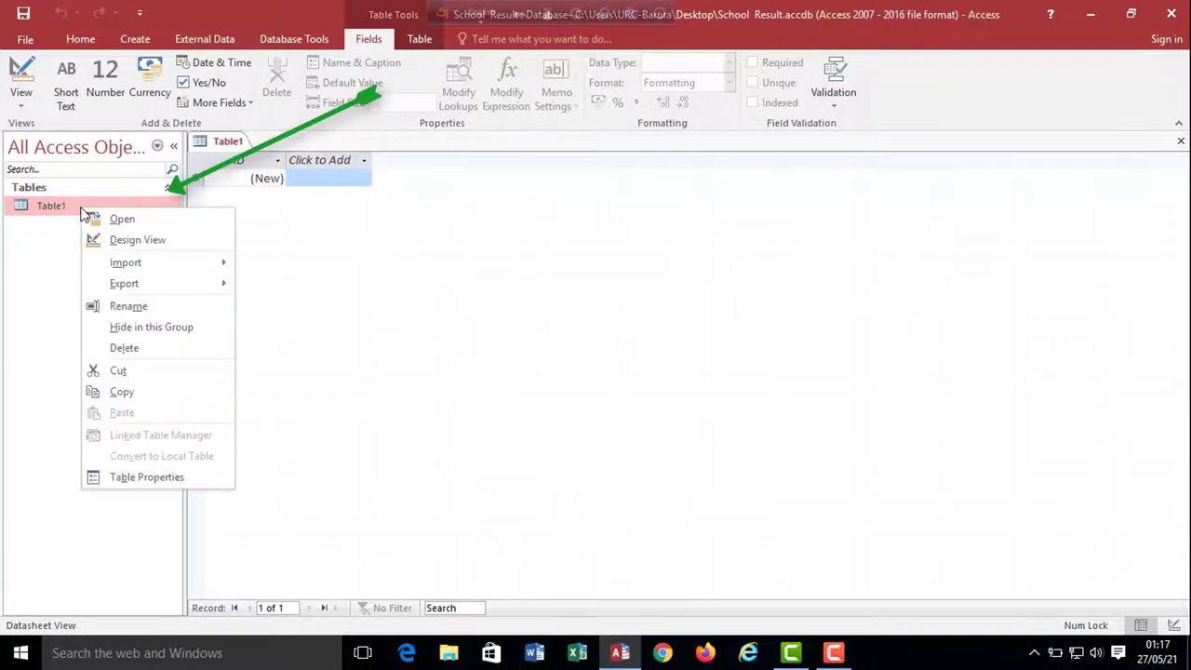
click(116, 239)
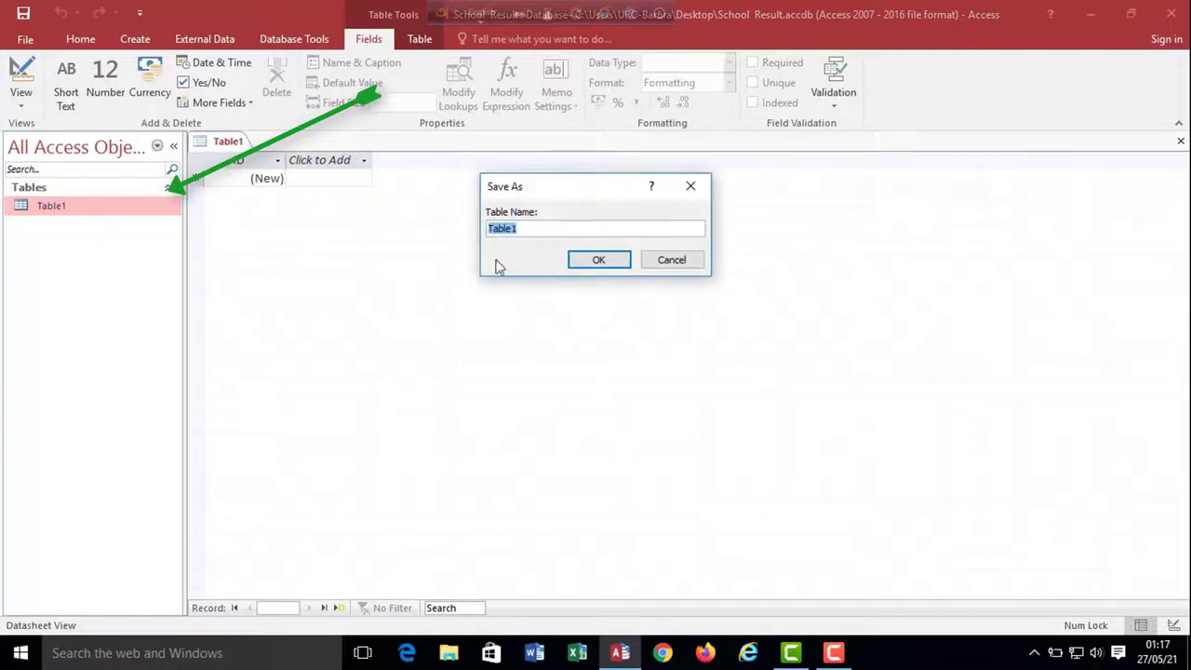
click(533, 231)
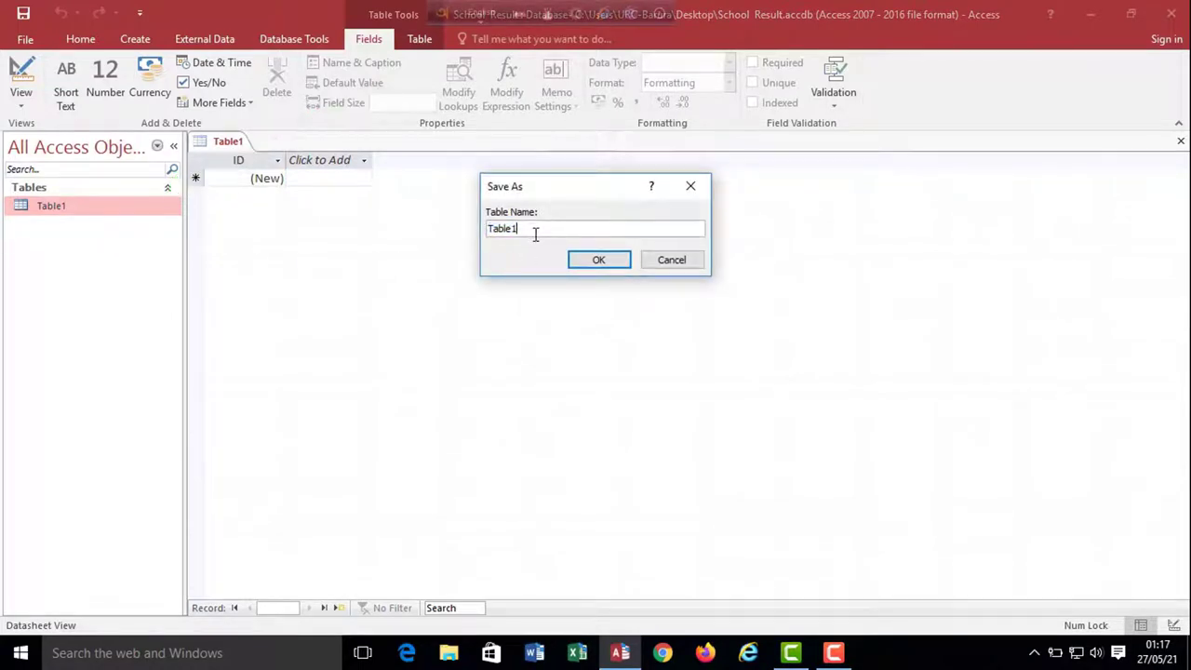
text(-)
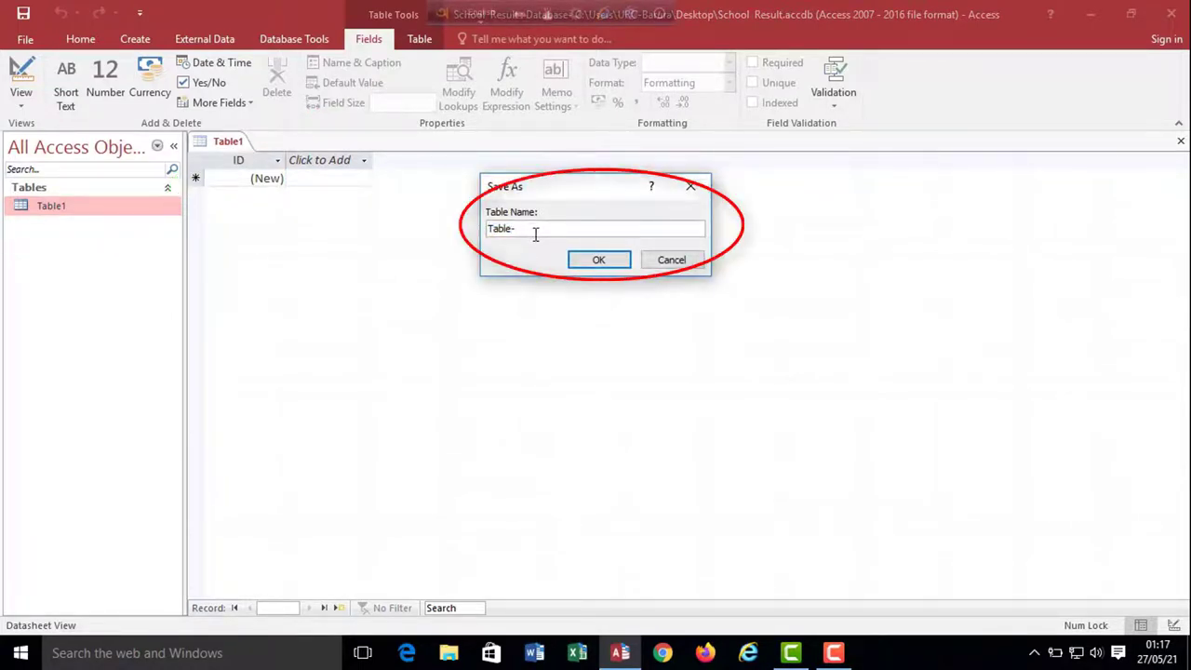
text(Resul)
click(604, 263)
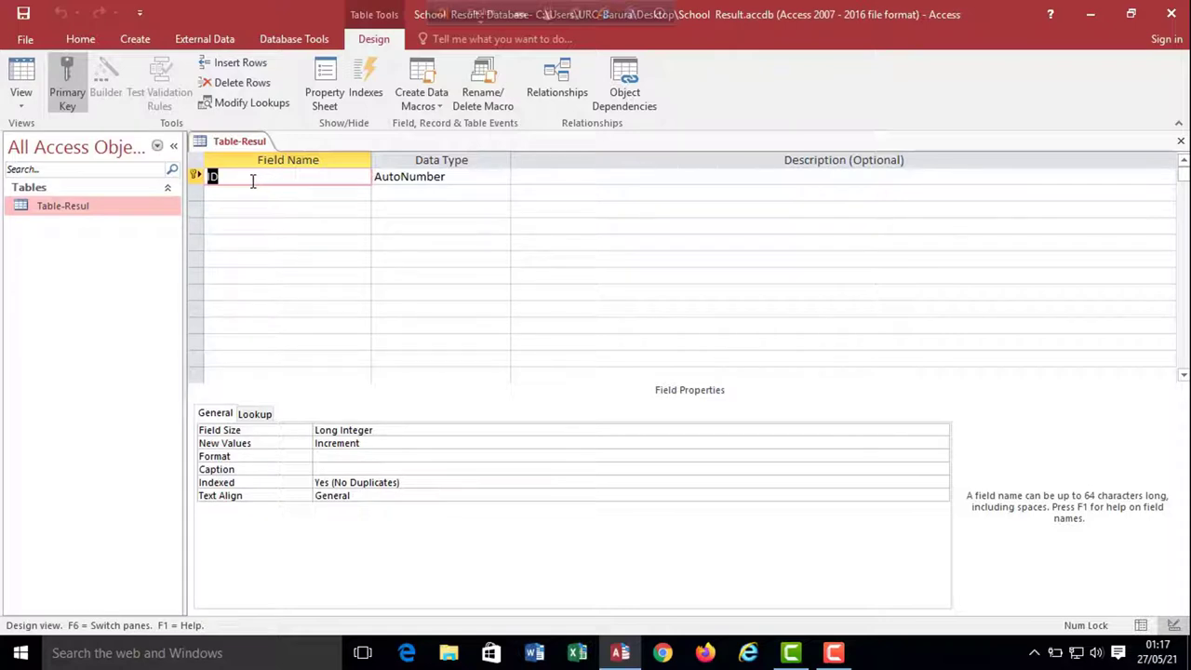
Rename the ID field as Roll and add a Name field below it.
key(BackSpace)
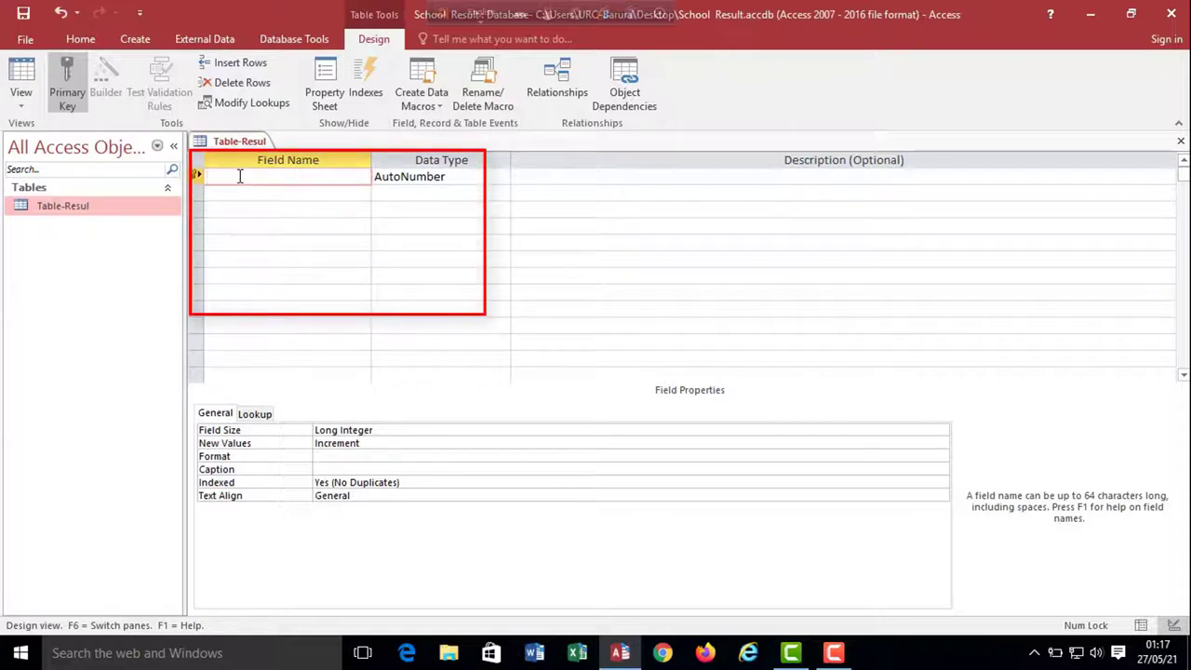
text(Roll)
click(478, 188)
click(326, 192)
text(Name)
Add Boy/Girl and Class fields with the Short Text data type below the Name field.
click(237, 210)
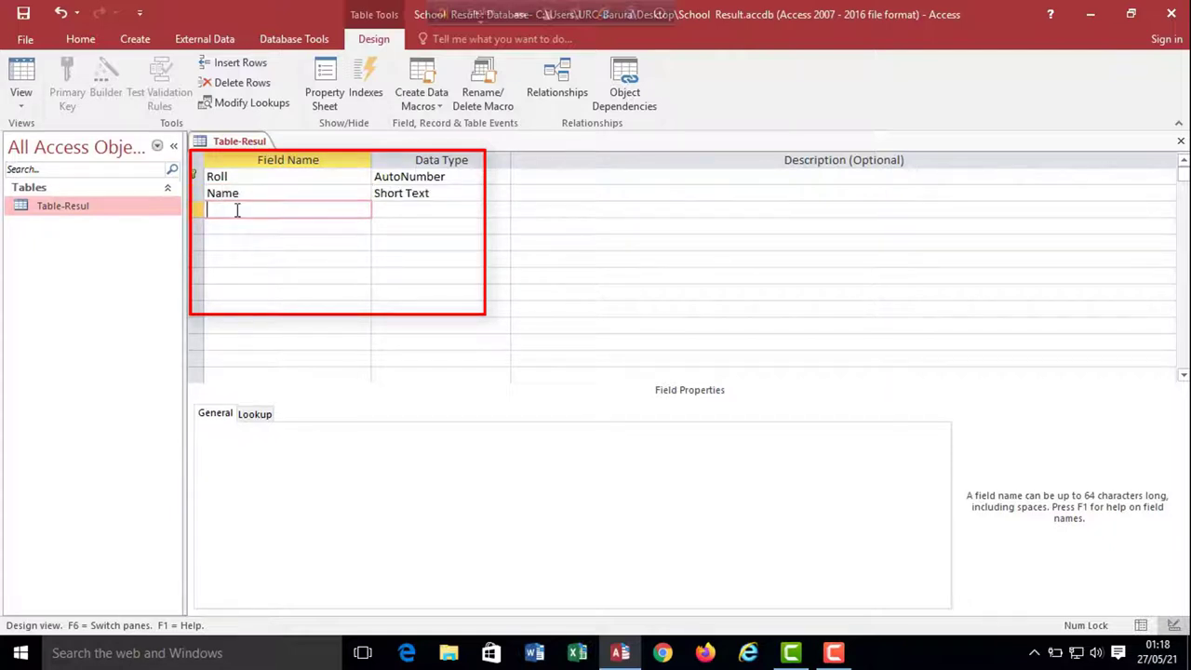
text(Boy/Girl)
key(Tab)
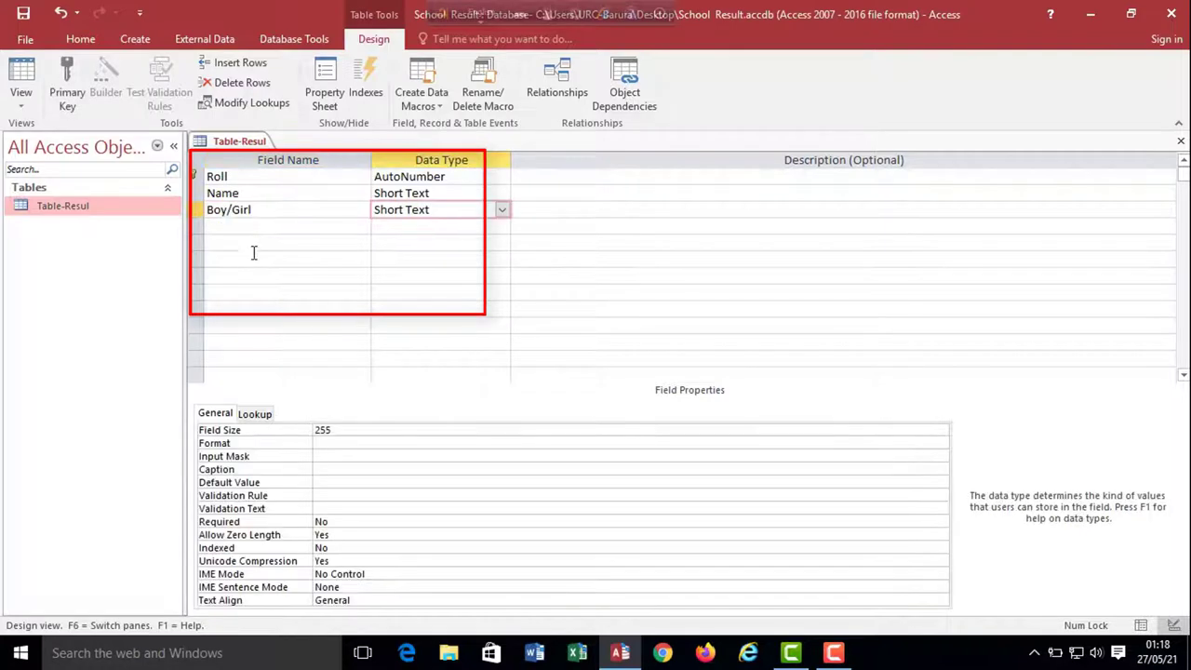
click(246, 226)
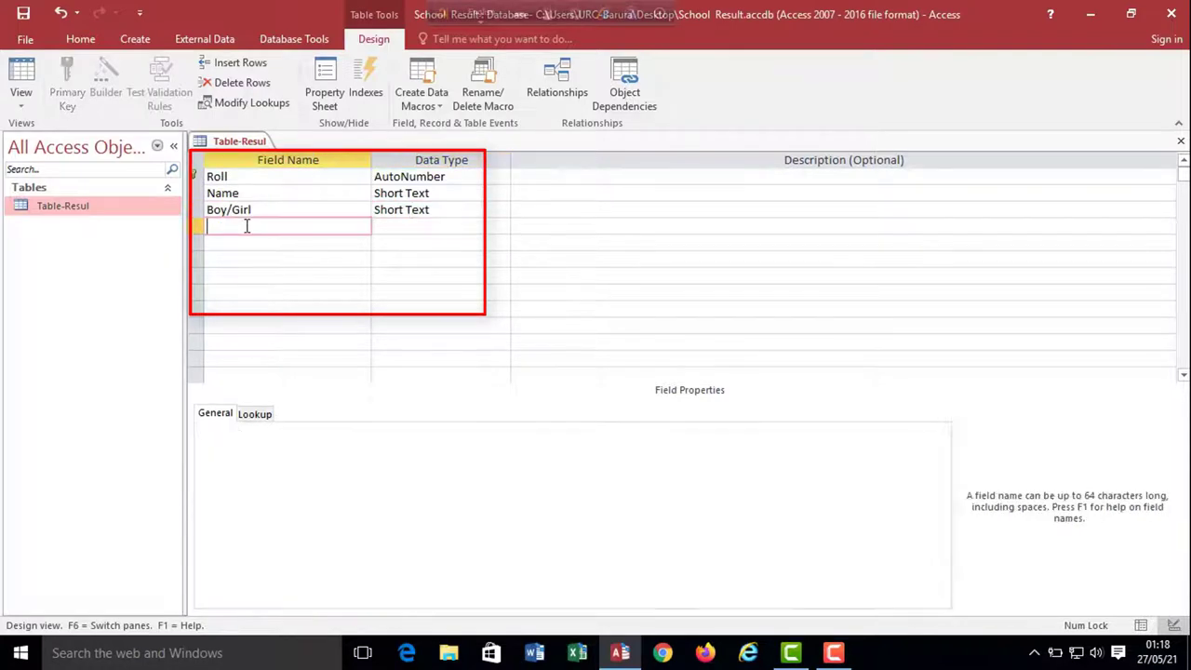
text(Class)
Add a Bang field with the Number data type, field size Double and validation rule >-2 And <=100.
click(241, 243)
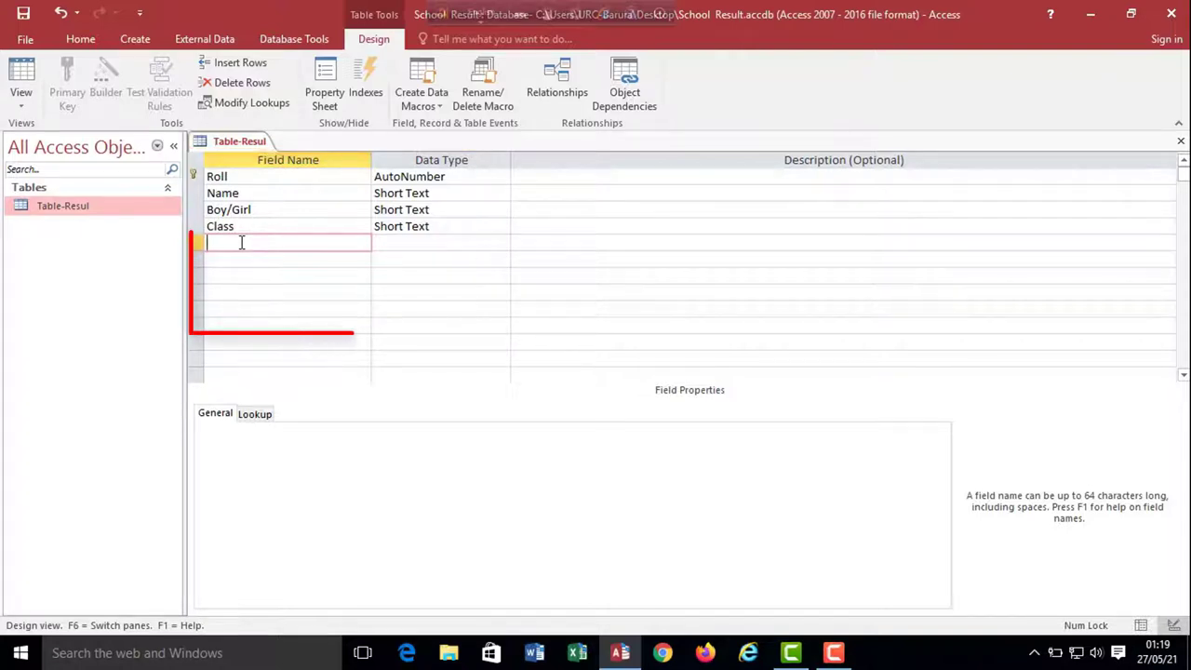
text(Bang)
key(Tab)
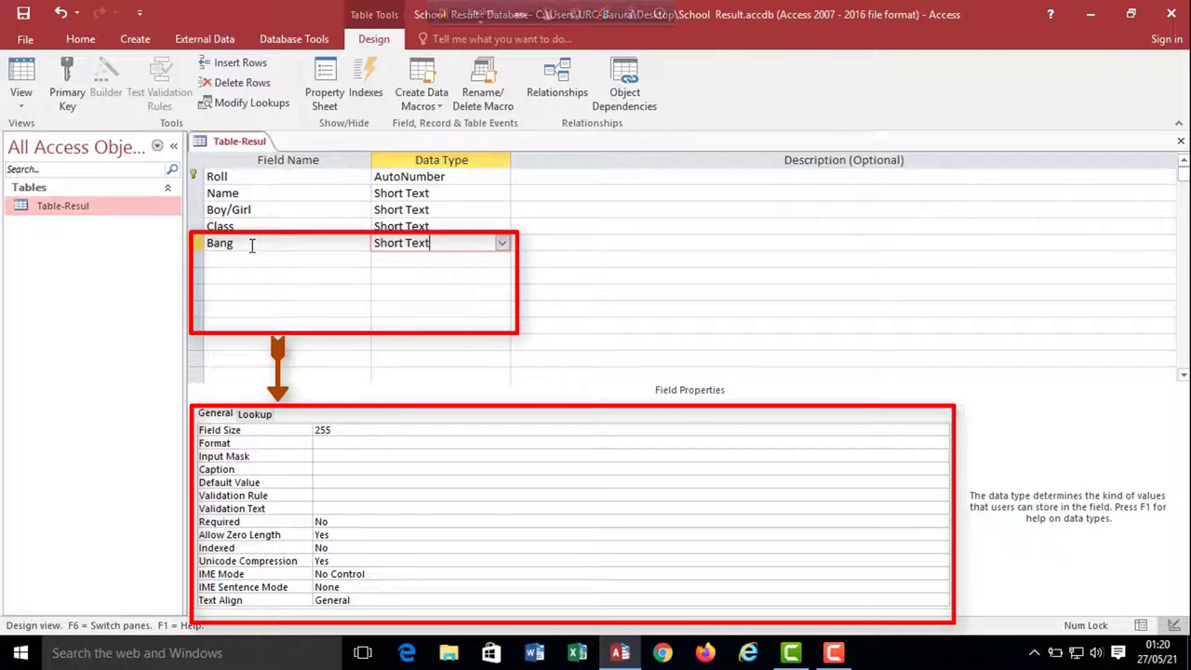
click(503, 243)
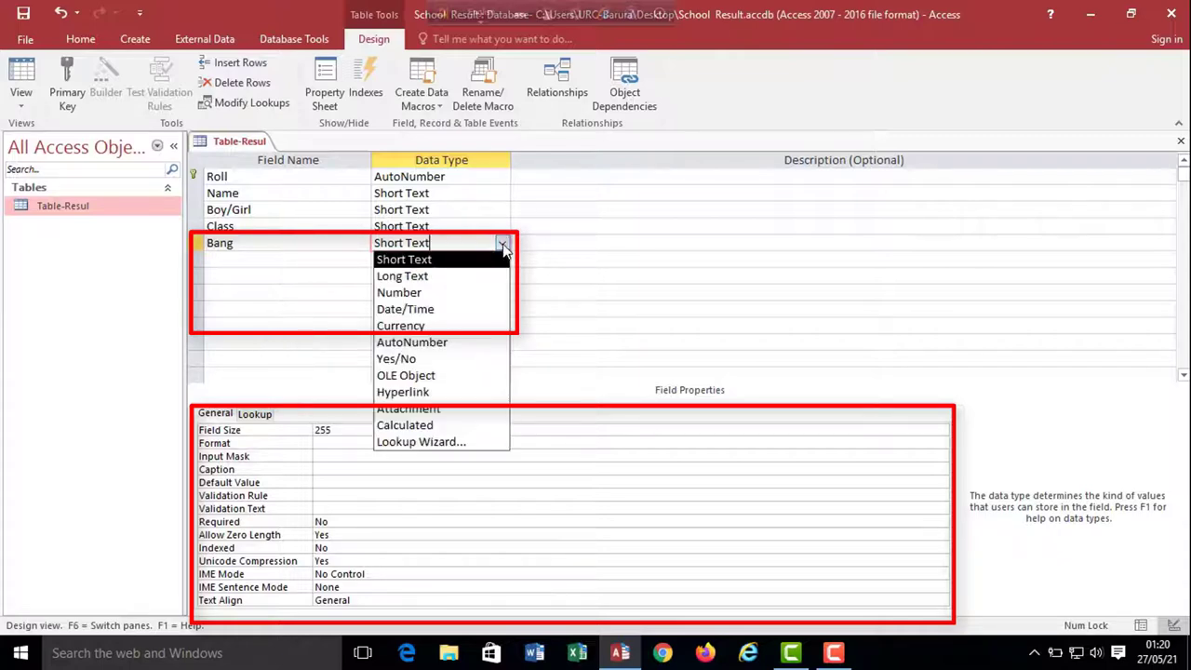
click(430, 294)
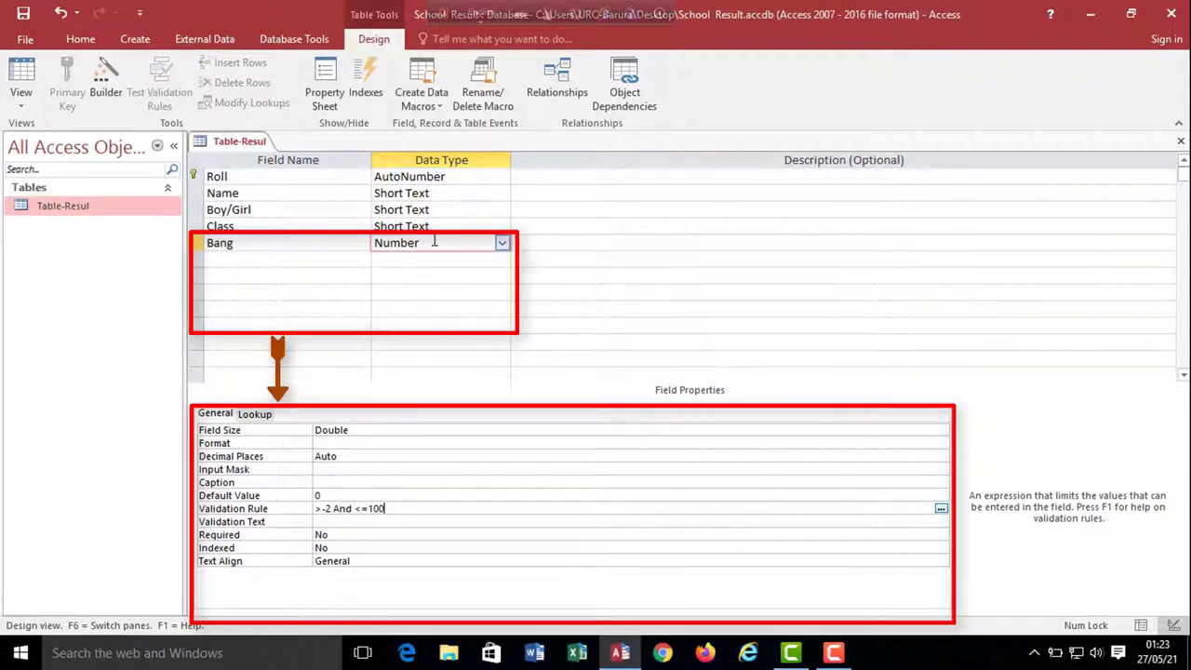
click(434, 242)
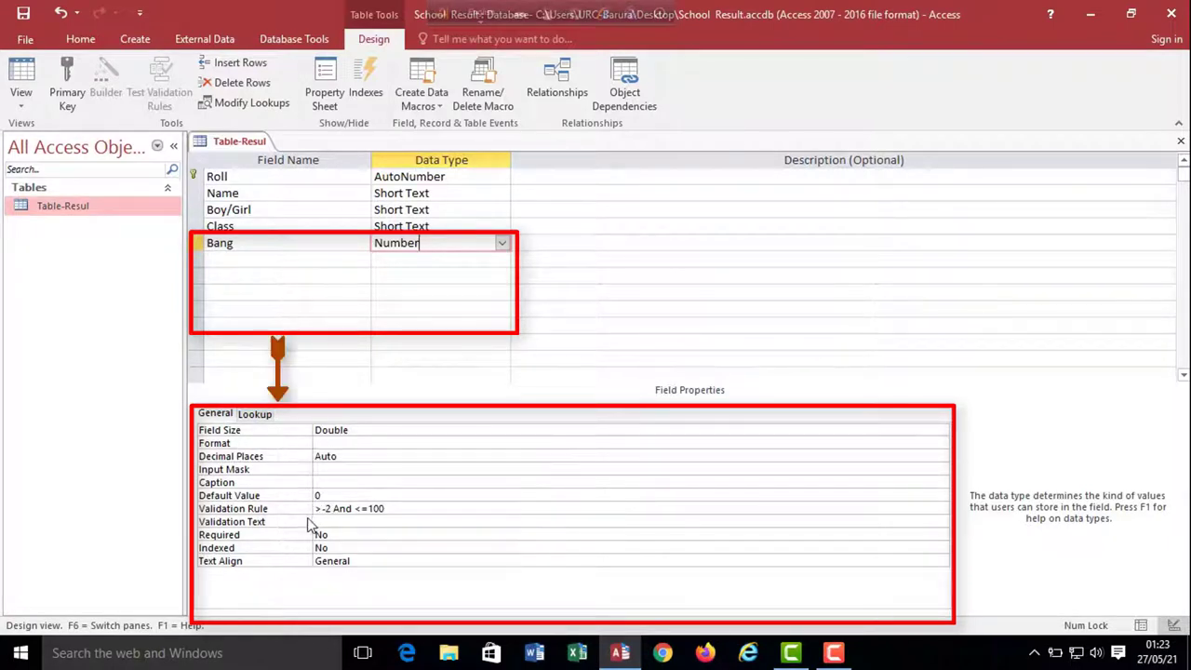
click(393, 510)
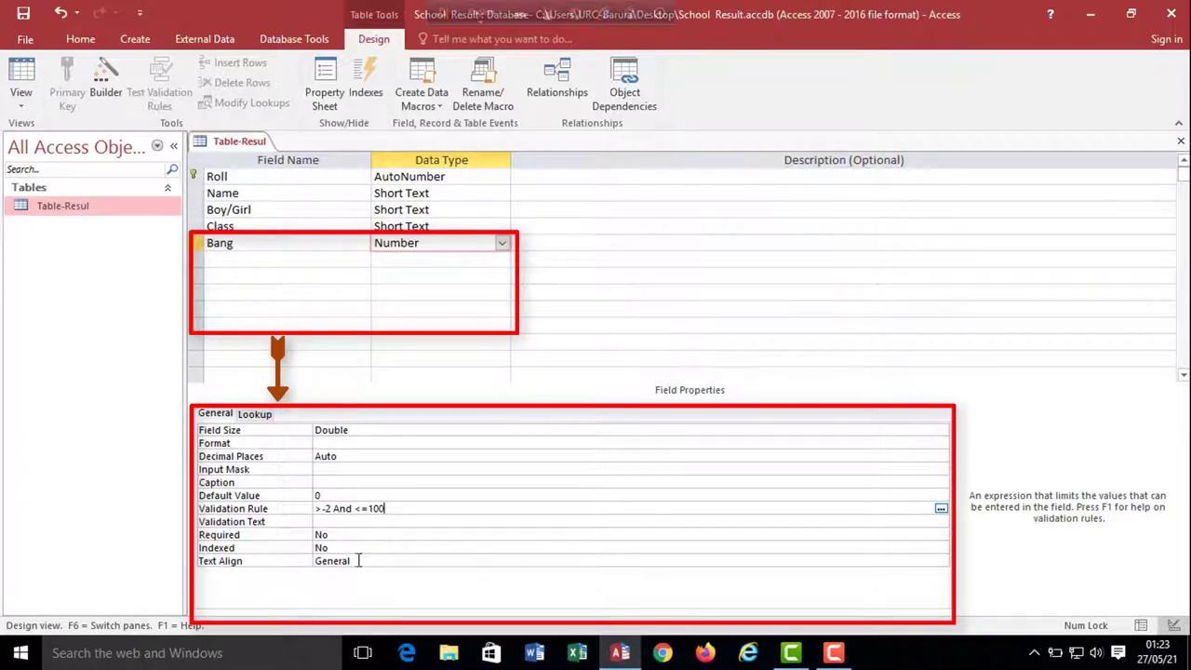
key(F6)
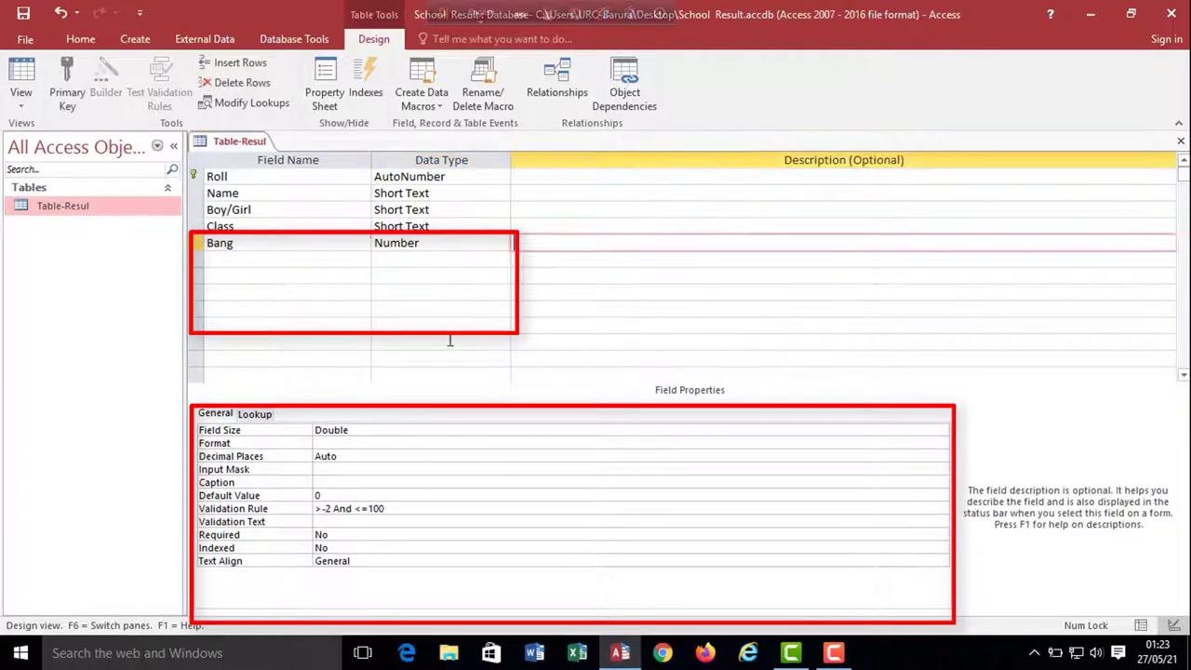
Copy the whole Bang field into the row below it and rename the copy as Eng.
click(259, 244)
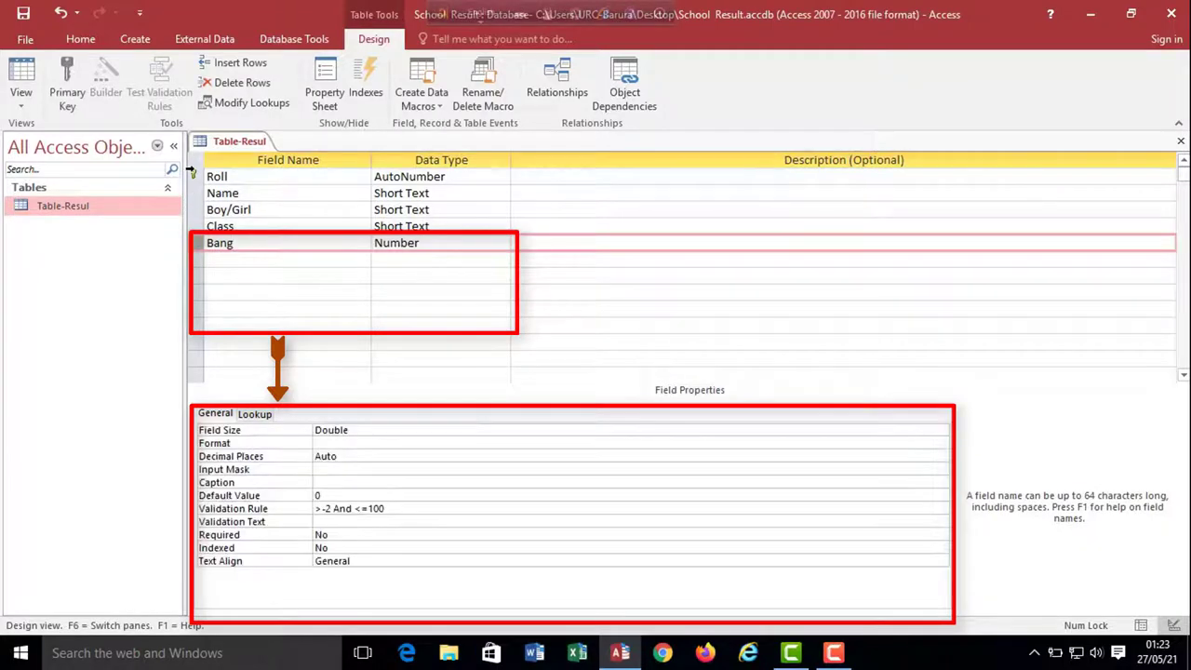
click(78, 41)
click(113, 82)
click(200, 260)
key(ctrl+v)
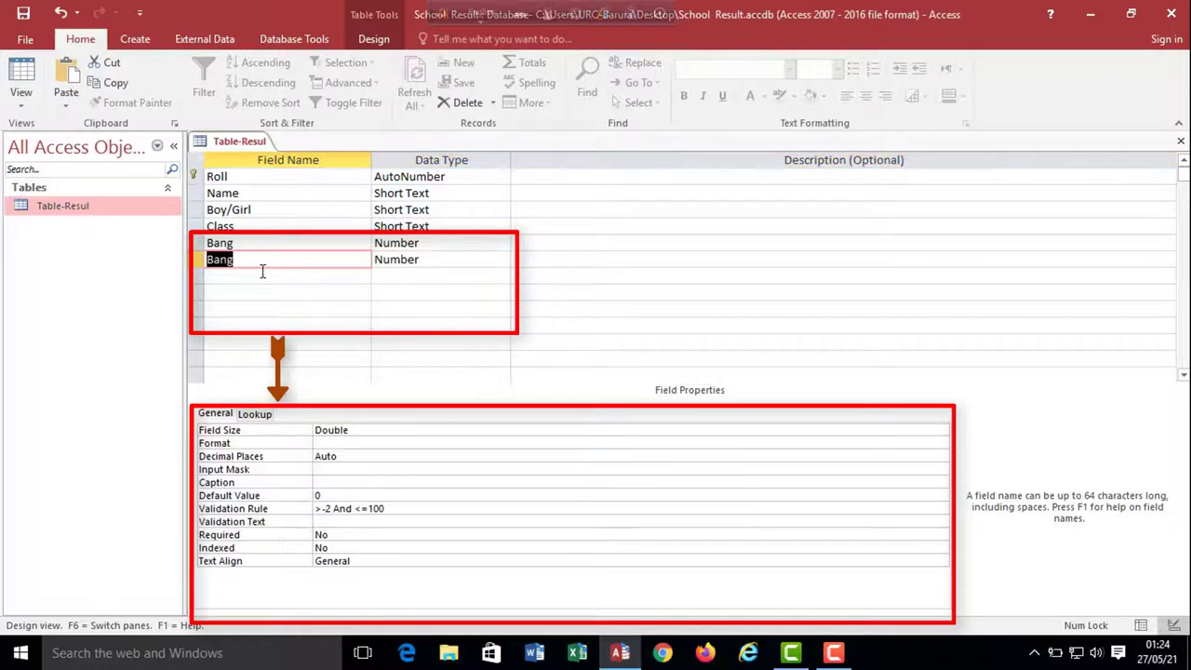
click(251, 262)
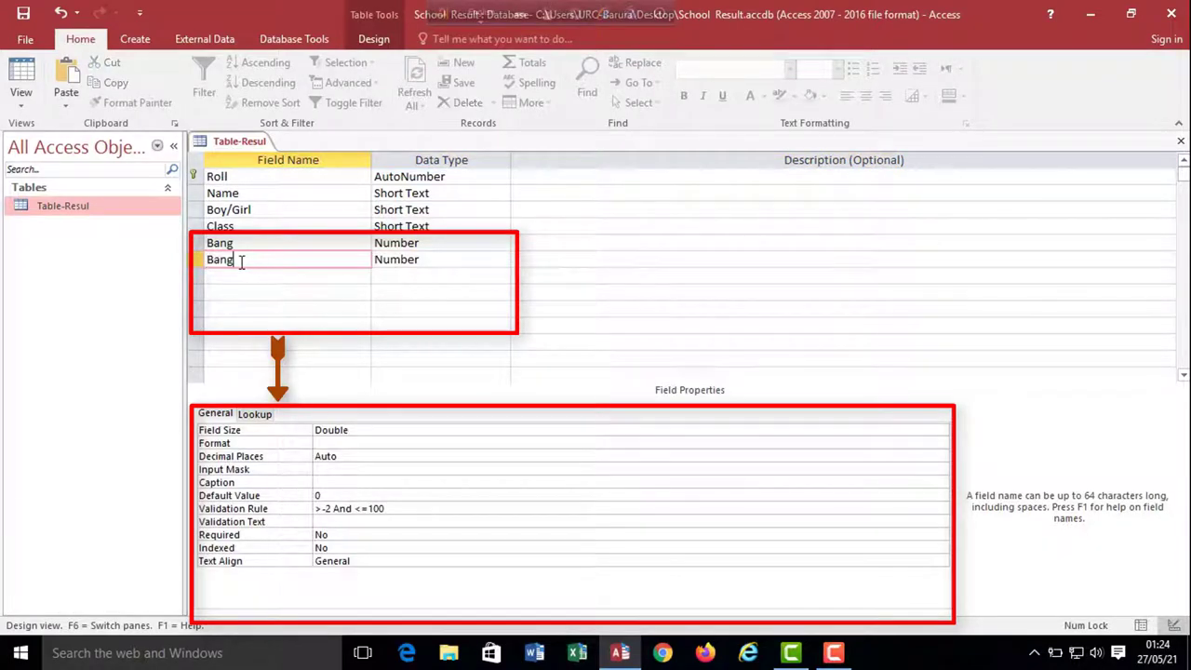
key(BackSpace)
key(BackSpace)
key(BackSpace)
key(BackSpace)
text(Eng)
Paste another copy of the Bang field below Eng and rename it as Math.
click(189, 275)
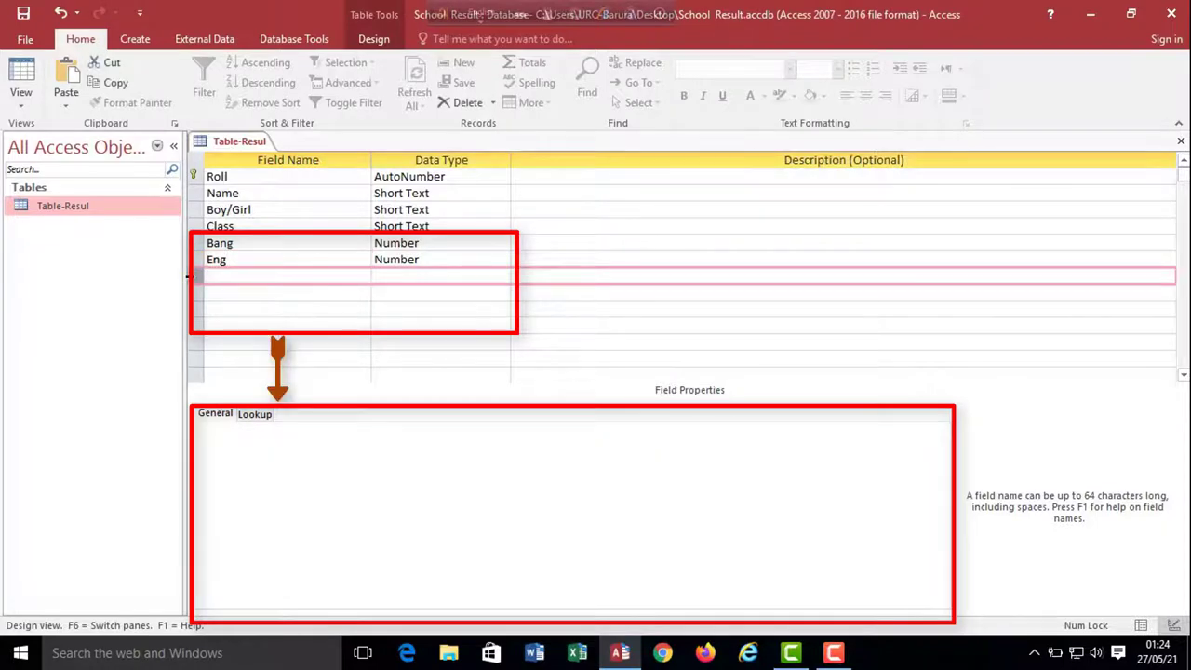
key(ctrl+v)
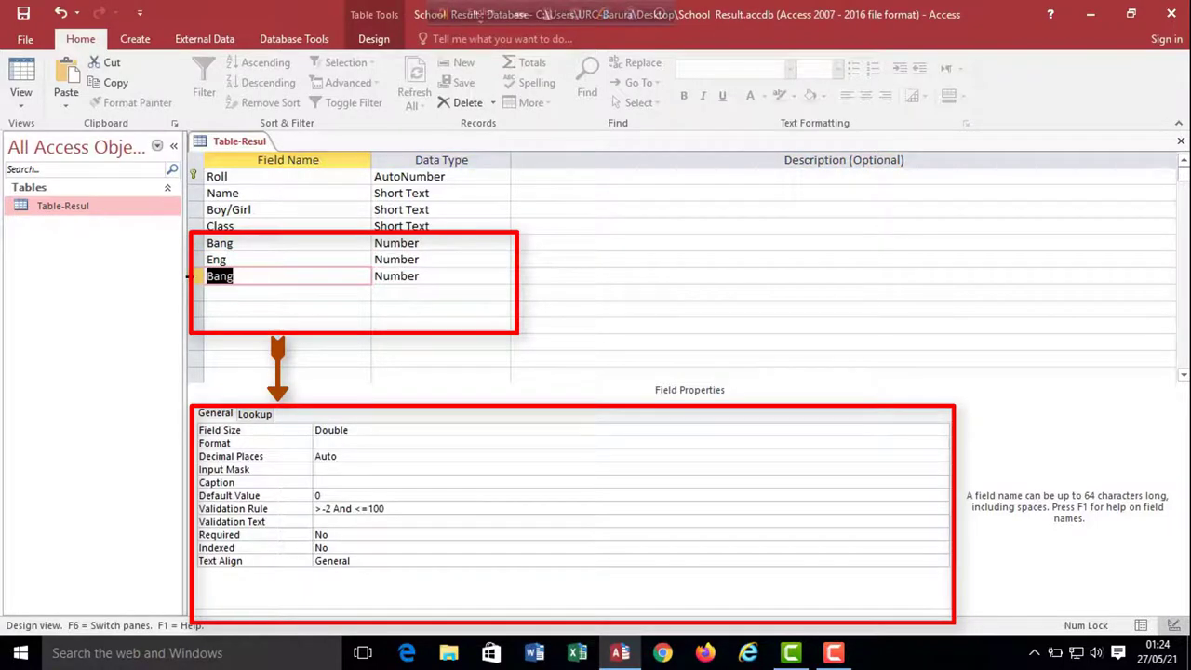
click(254, 276)
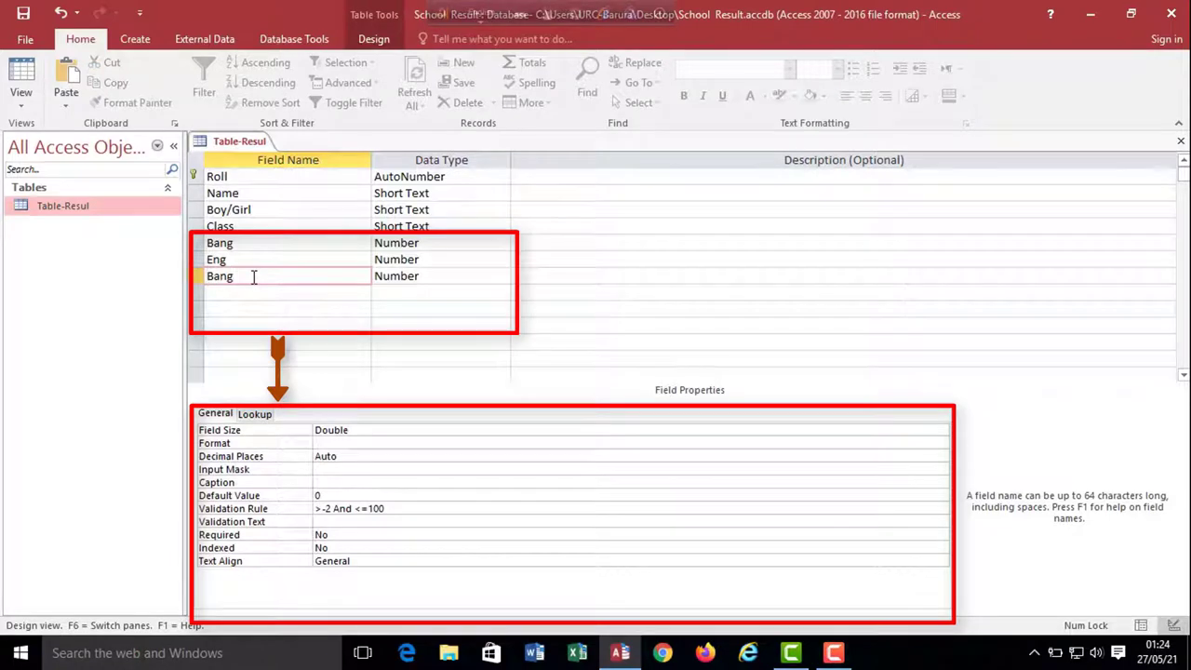
key(BackSpace)
key(BackSpace)
key(BackSpace)
key(BackSpace)
text(Math)
Paste another copy of the Bang field below Math and rename it as So_Sc.
click(250, 293)
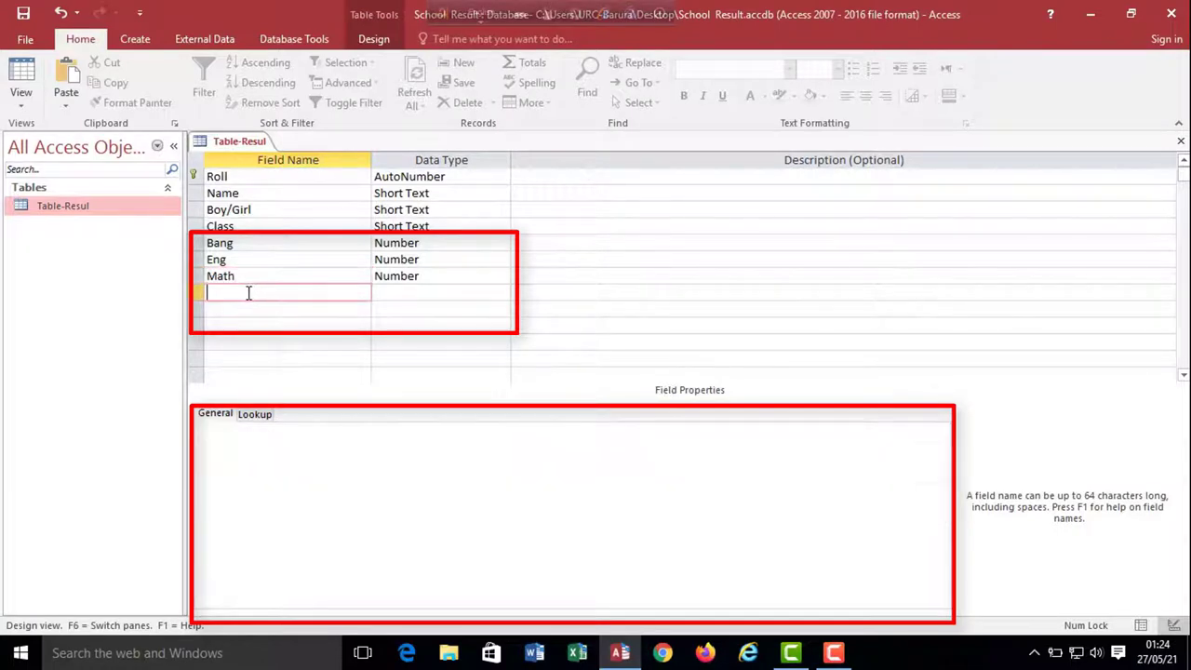
click(198, 292)
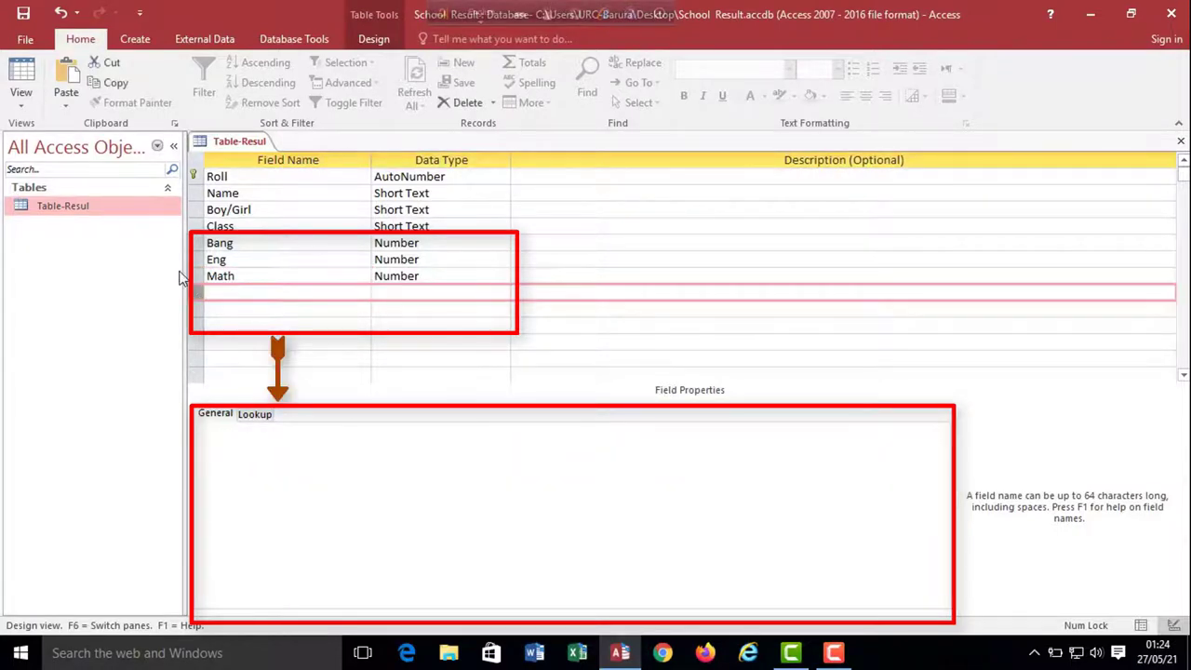
click(67, 89)
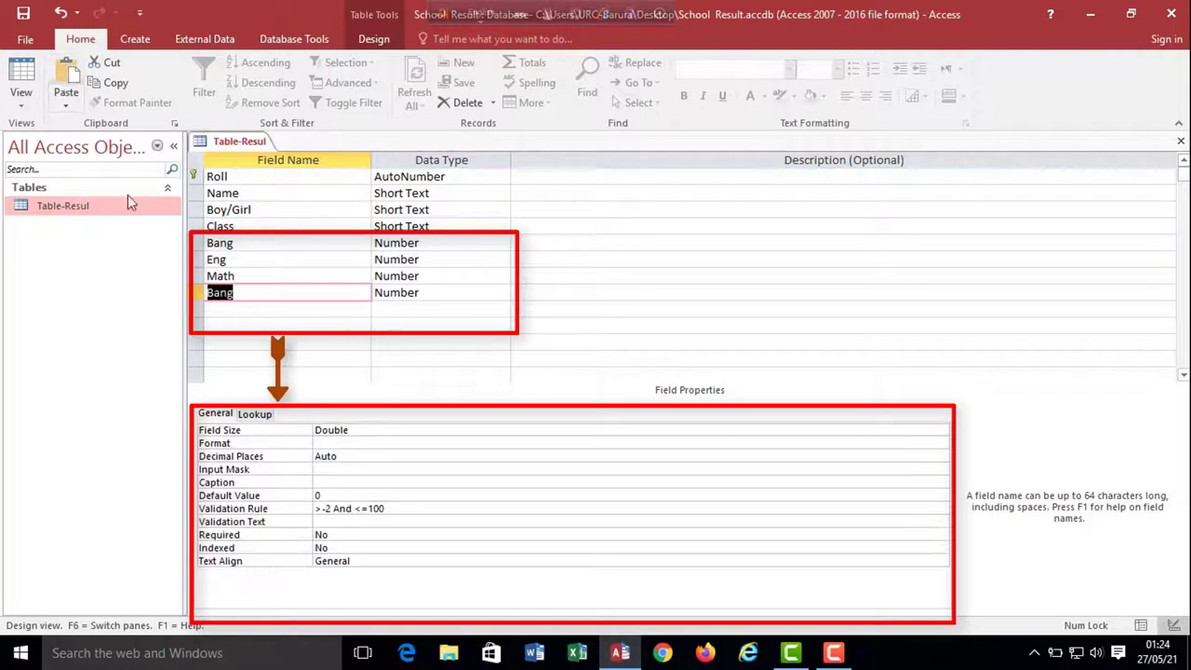
click(244, 296)
key(BackSpace)
key(BackSpace)
key(BackSpace)
key(BackSpace)
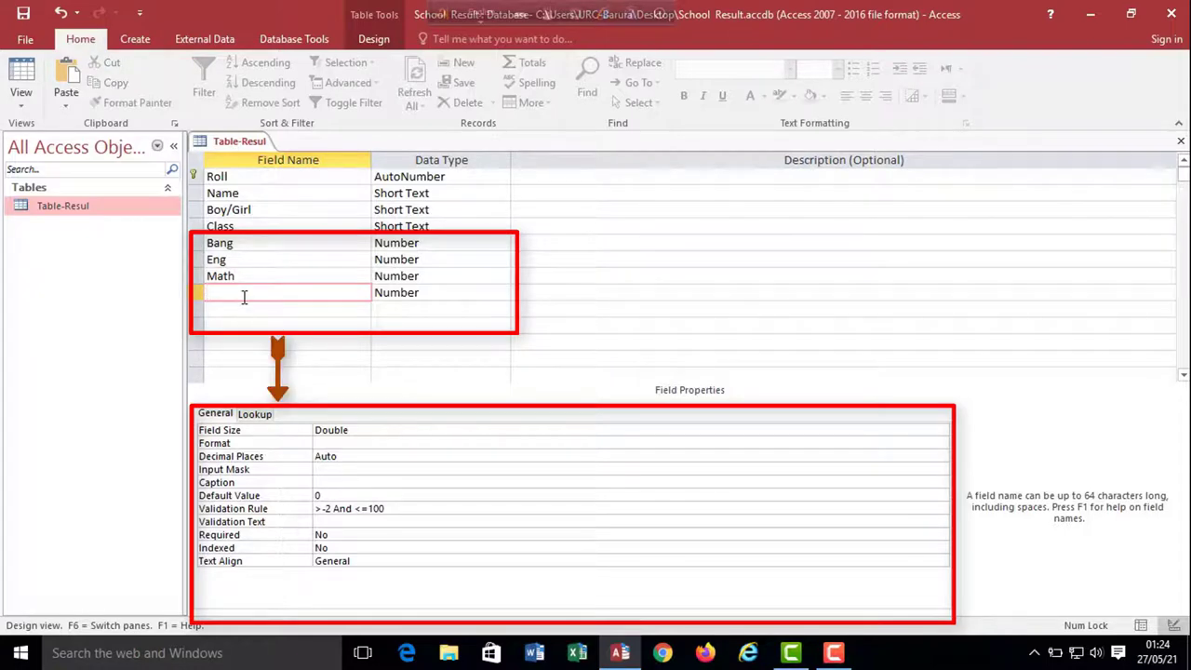
text(So_)
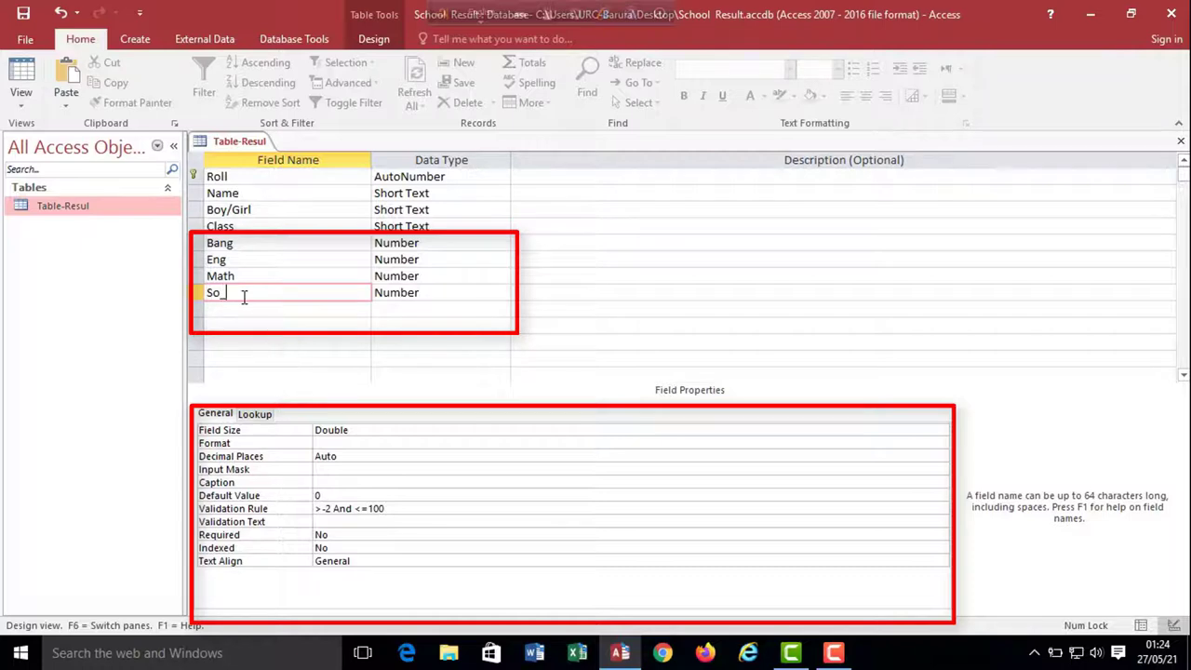
text( Sc)
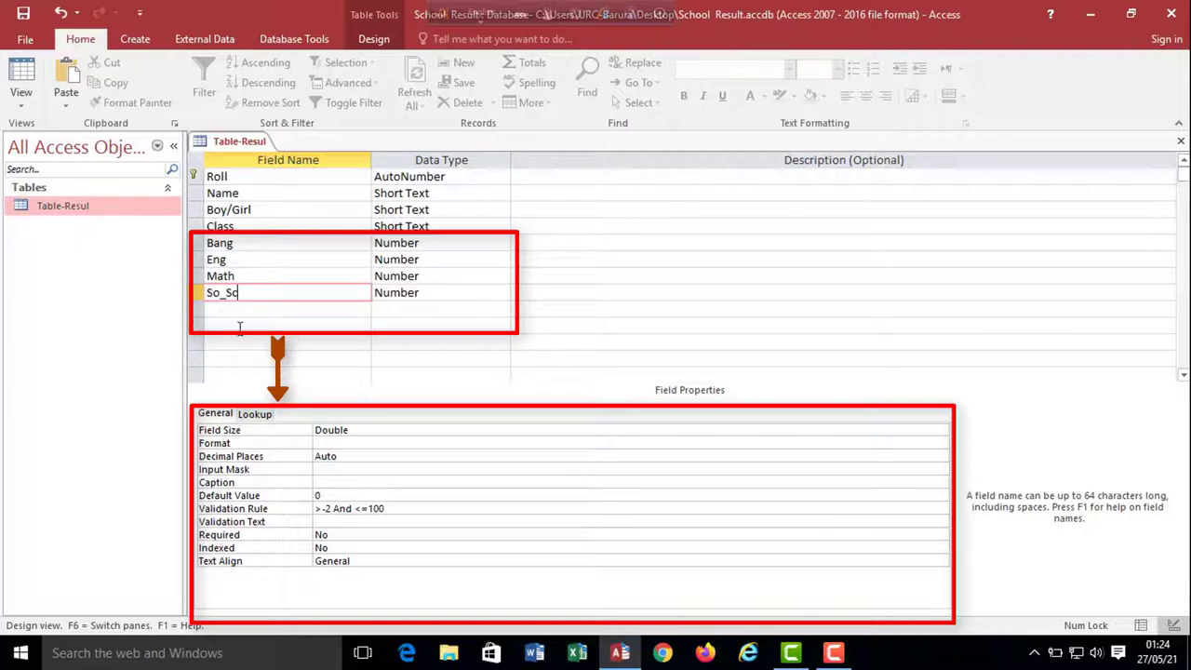
Paste a copy of the Bang field below So_Sc and rename it as Science.
click(196, 310)
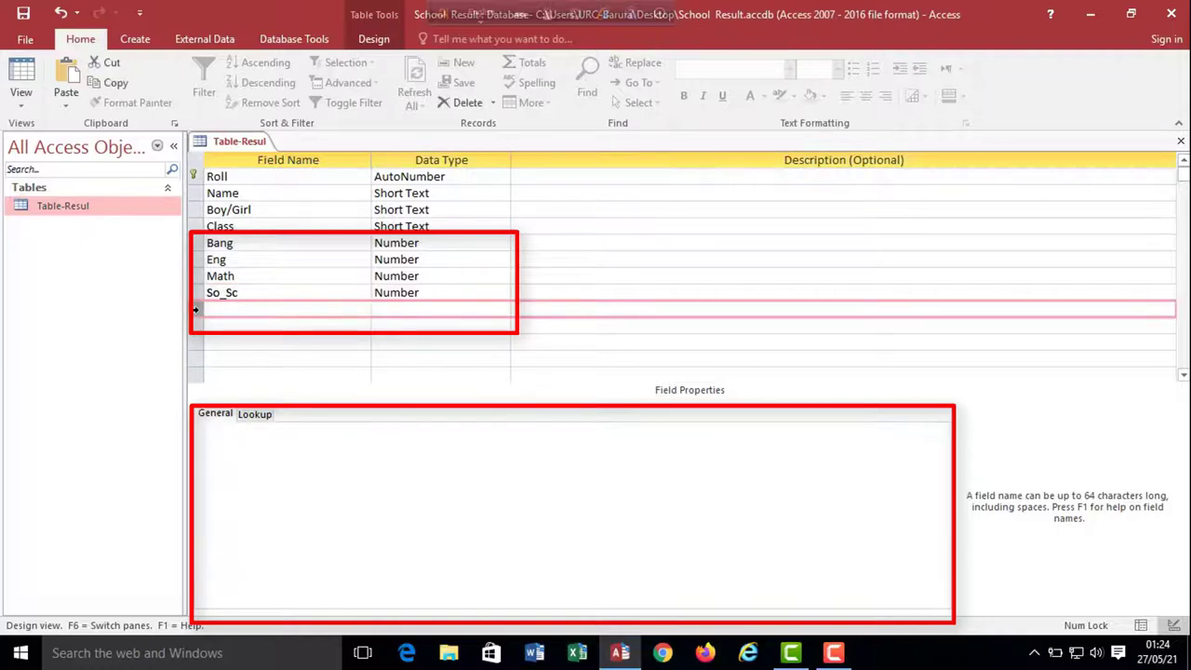
key(ctrl+v)
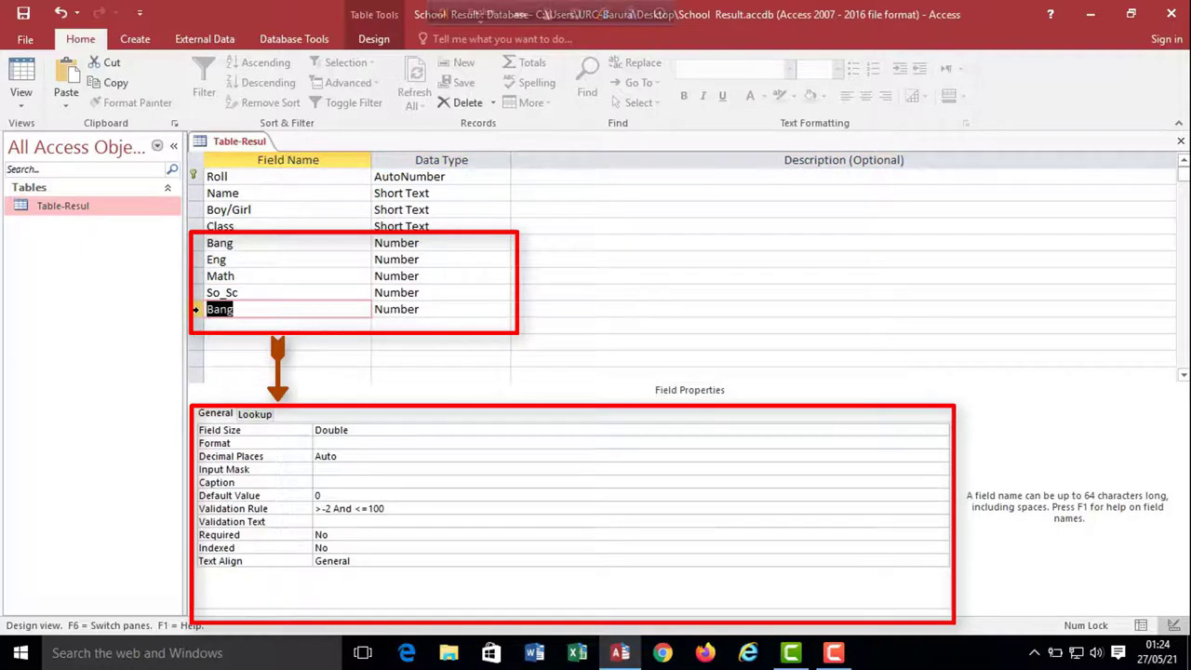
click(256, 310)
key(BackSpace)
key(BackSpace)
key(BackSpace)
key(BackSpace)
text(S)
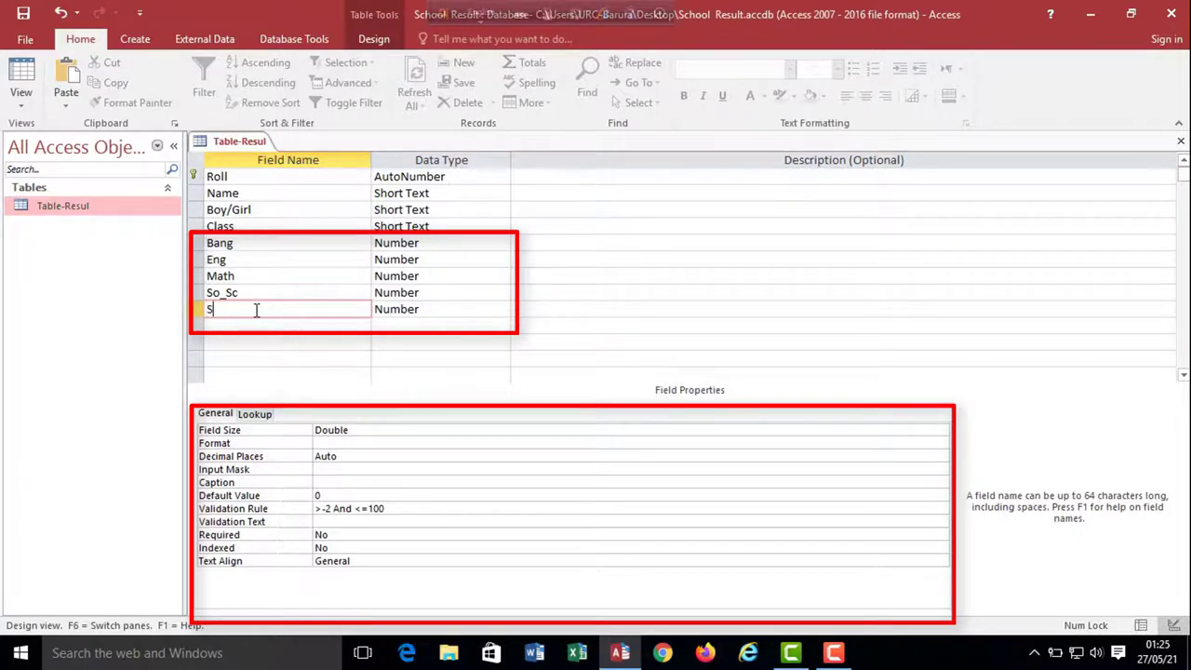
text(cience)
Paste a copy of the Bang field below Science and rename it as Reli.
click(196, 325)
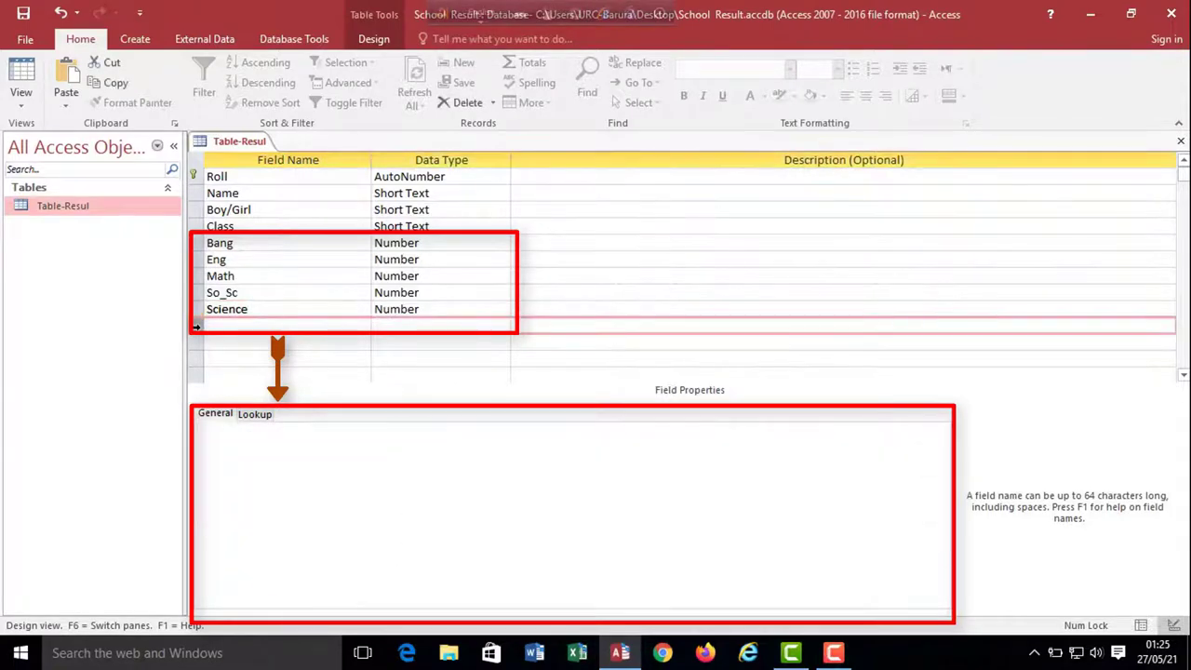
key(ctrl+v)
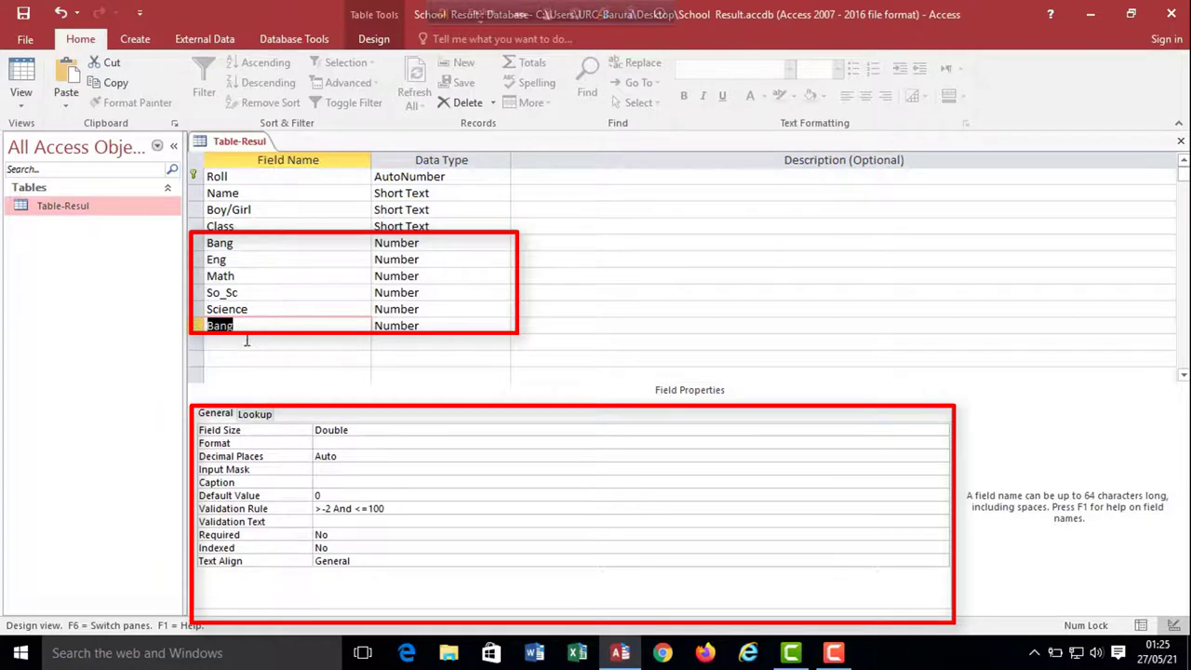
click(248, 324)
key(BackSpace)
key(BackSpace)
key(BackSpace)
key(BackSpace)
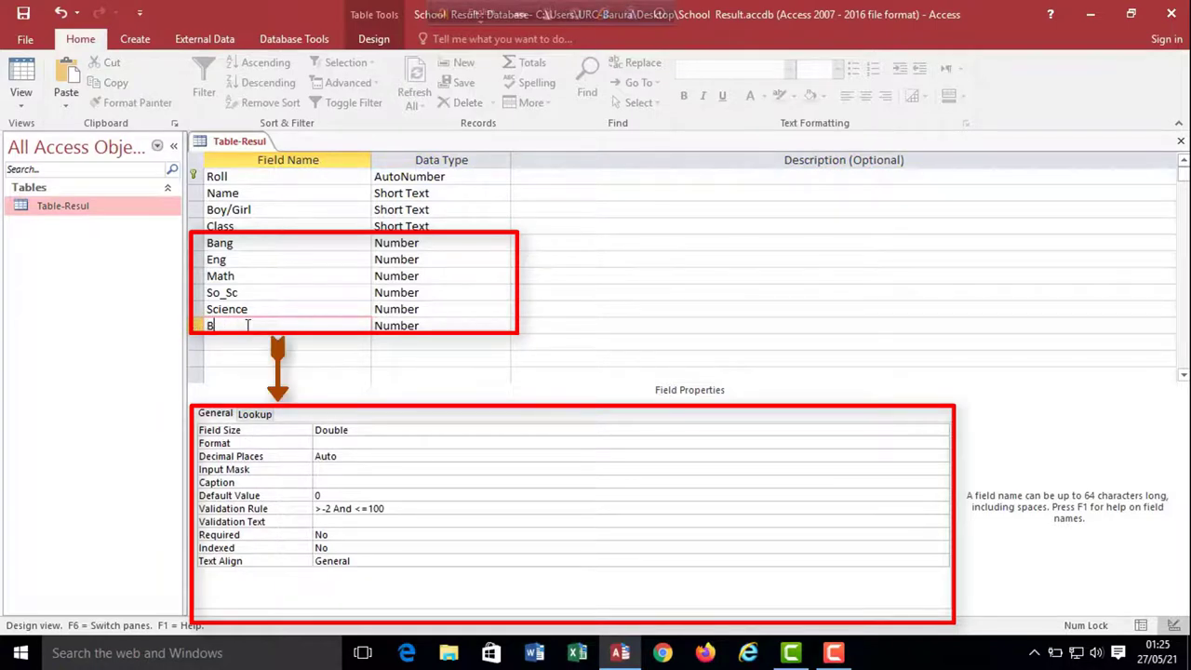
text(Reli)
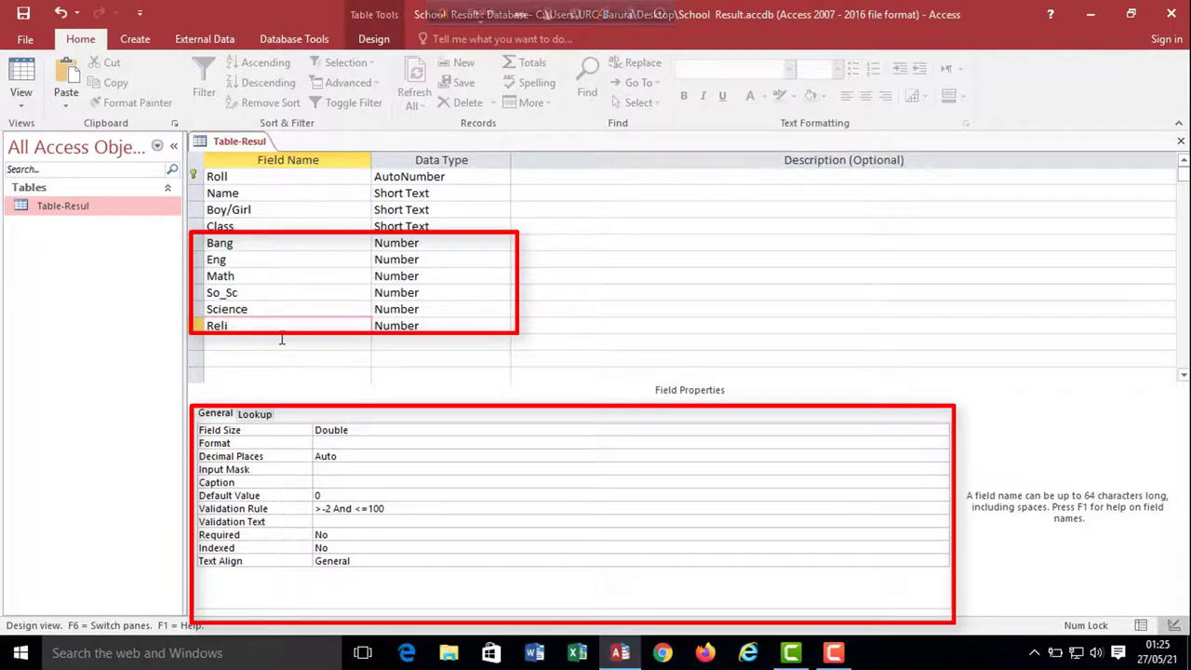
Select the Roll field and switch the result table from its design to Datasheet View.
click(228, 177)
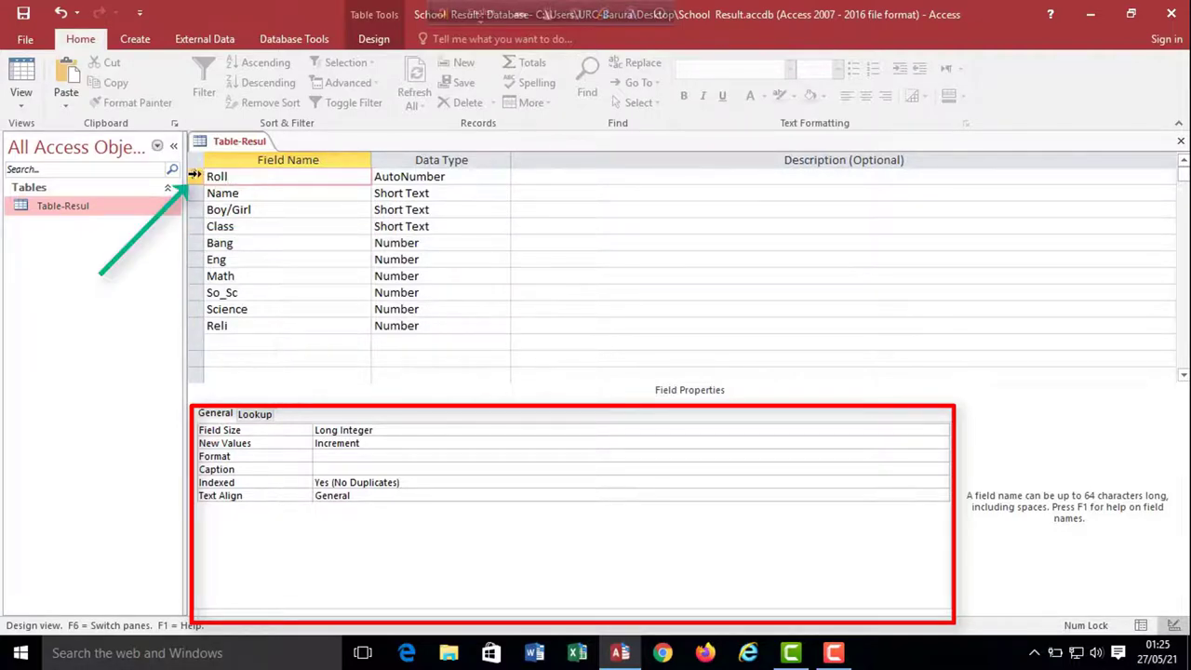
click(243, 179)
click(21, 75)
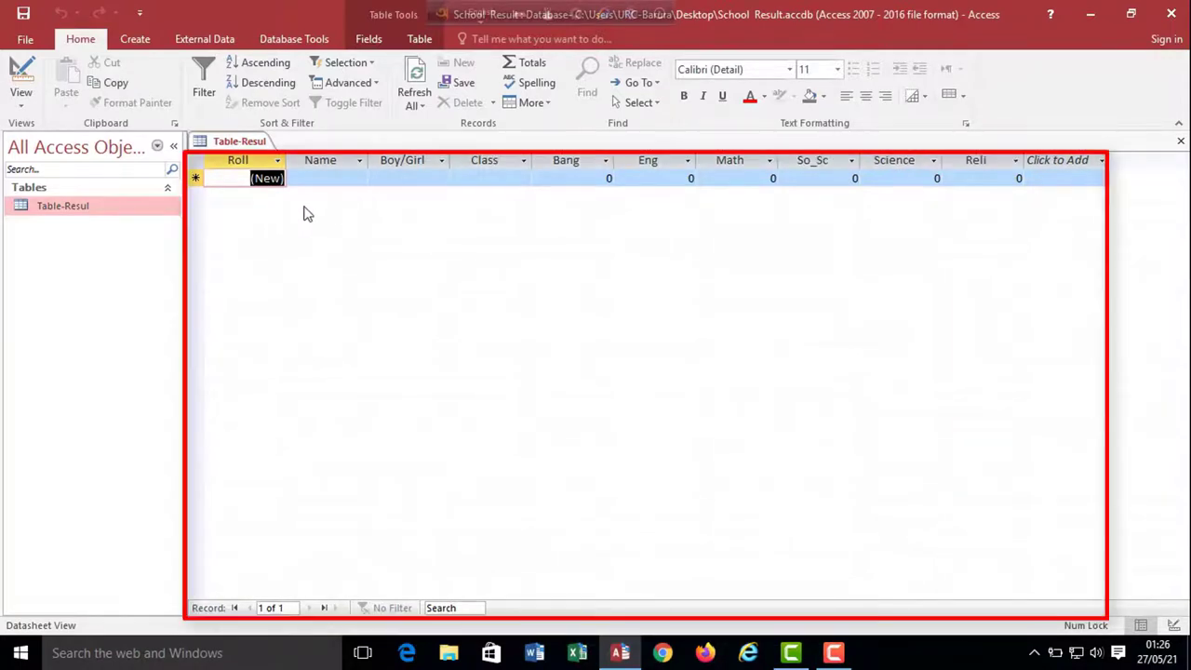
Start the first record with the student's name, Boy in the Boy/Girl field and class v.
key(Tab)
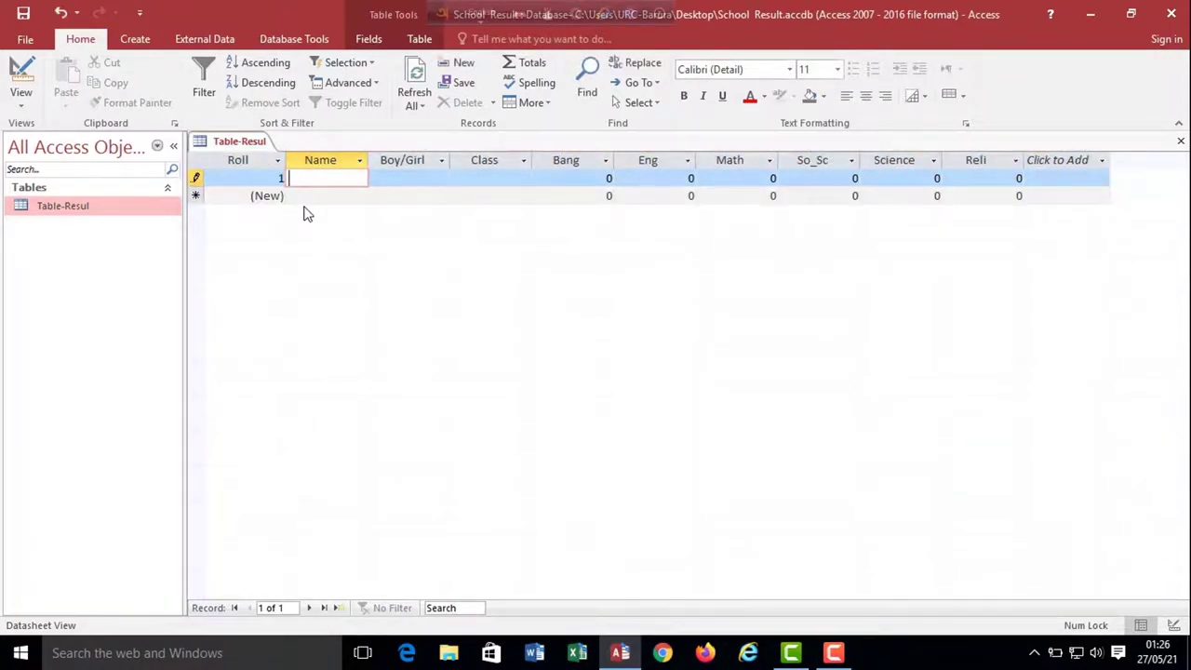
text(Salim)
key(Tab)
text(Boy)
key(Tab)
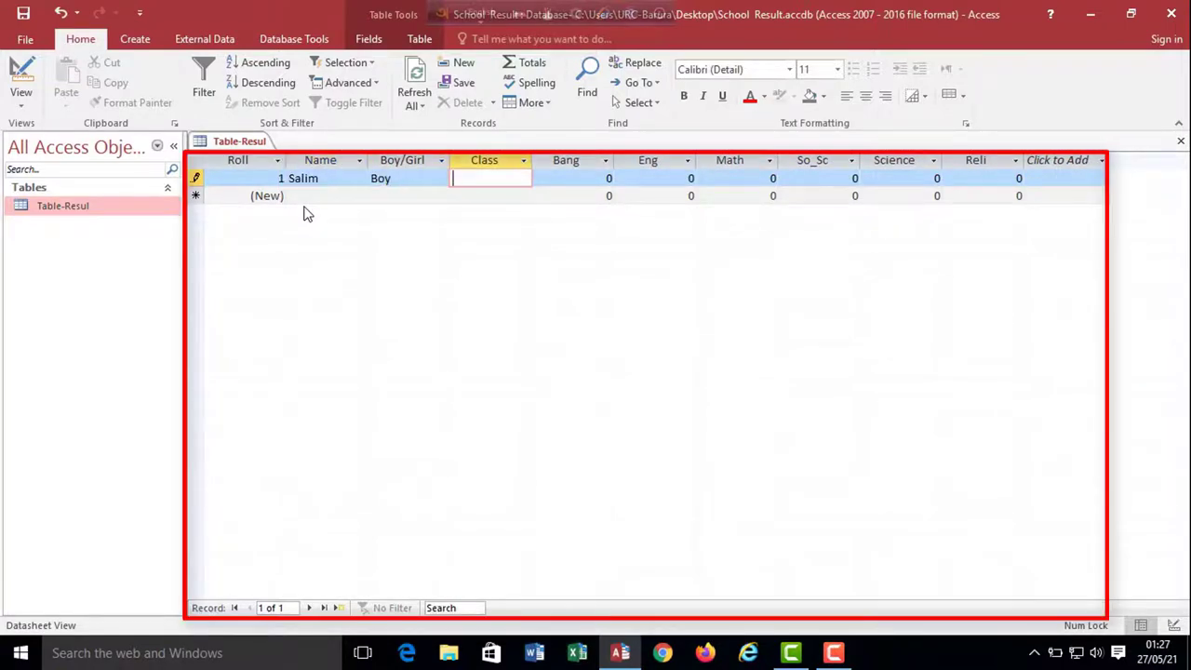
text(v)
key(Tab)
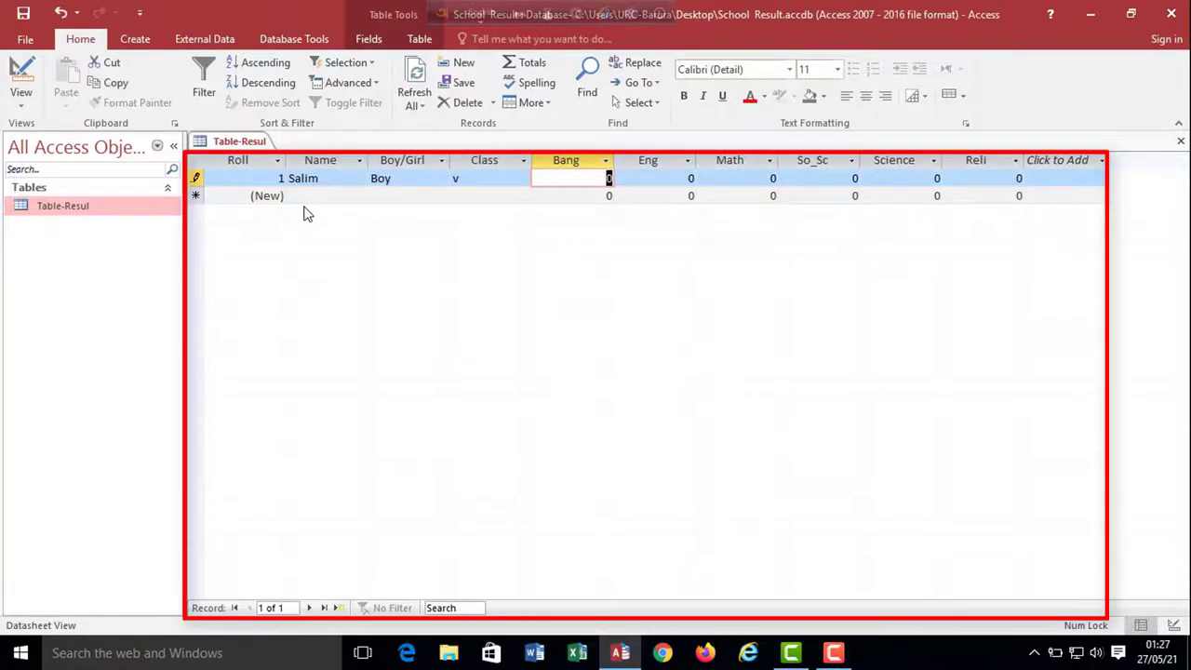
Enter the first student's marks as Bang 90, Eng 87 and Math 99.
text(90)
key(Tab)
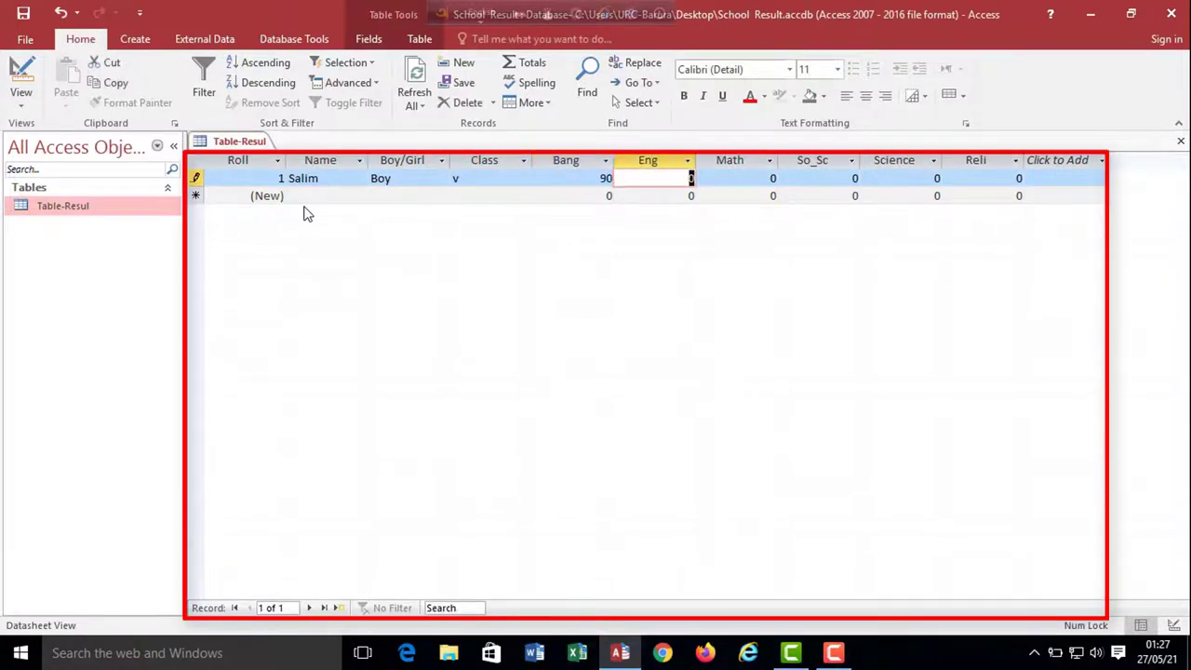
text(87)
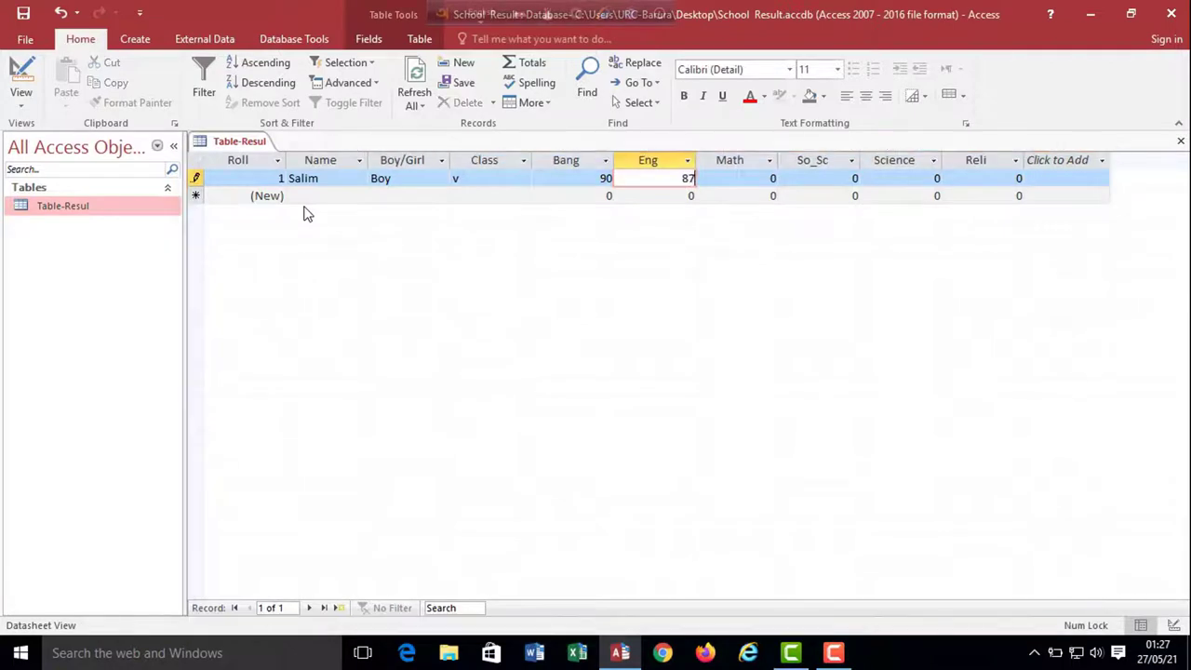
key(Tab)
text(99)
key(Tab)
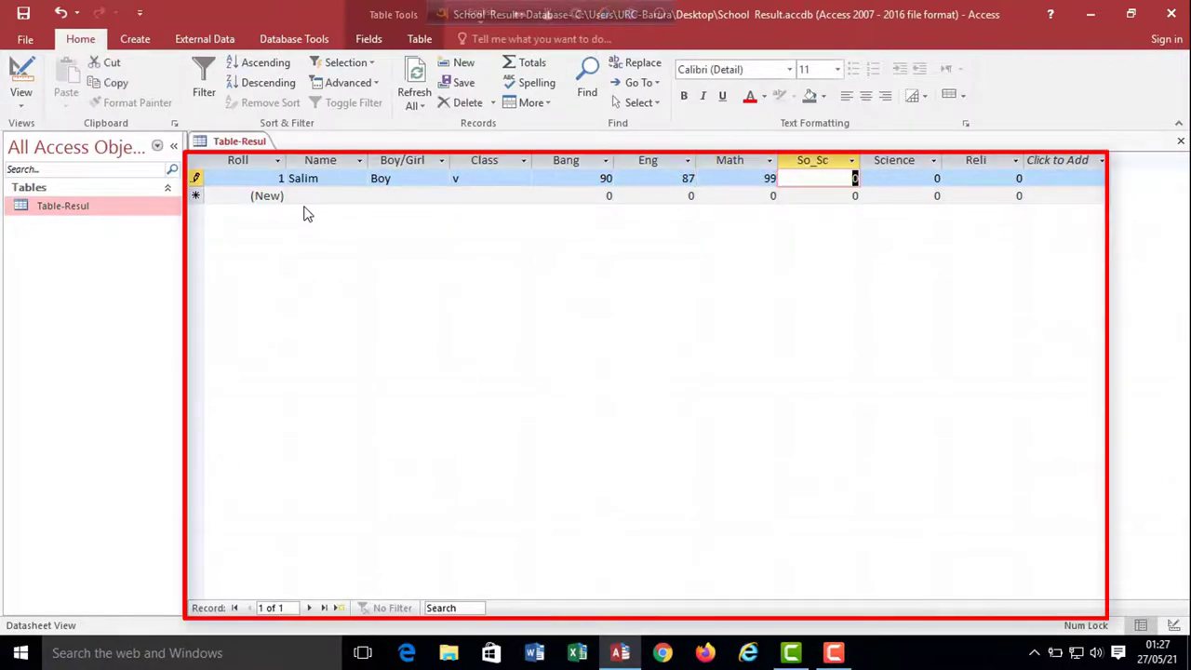
Complete the first record with So_Sc 80, Science 85 and Reli 92.
text(80)
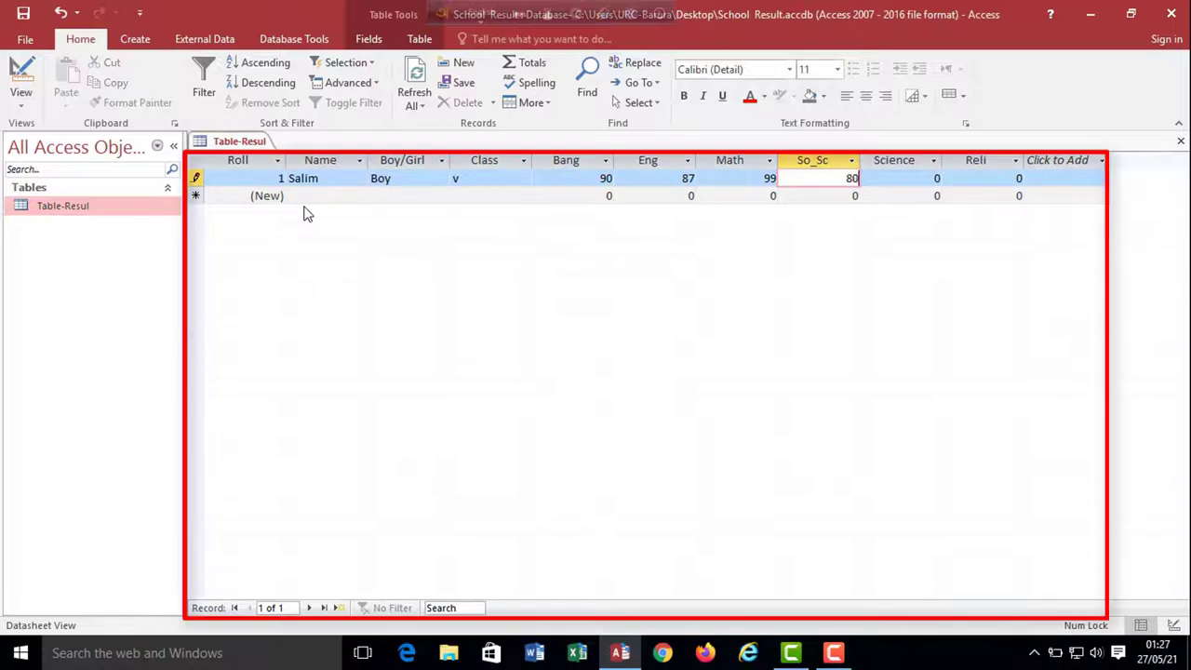
key(Tab)
text(85)
key(Tab)
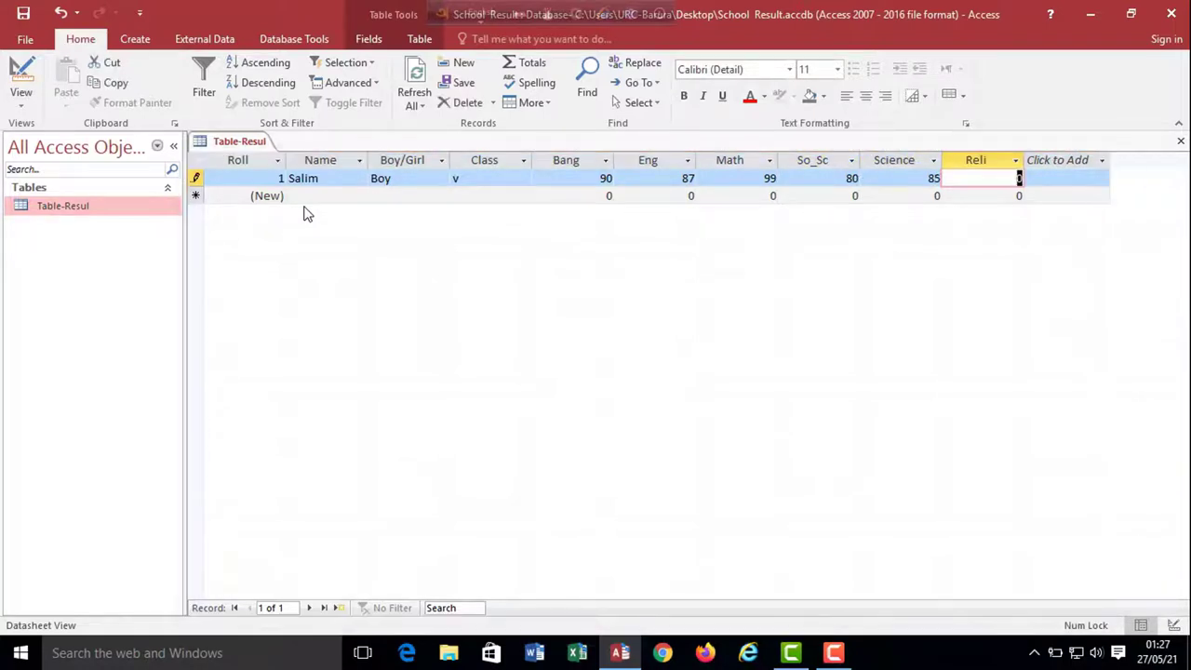
text(92)
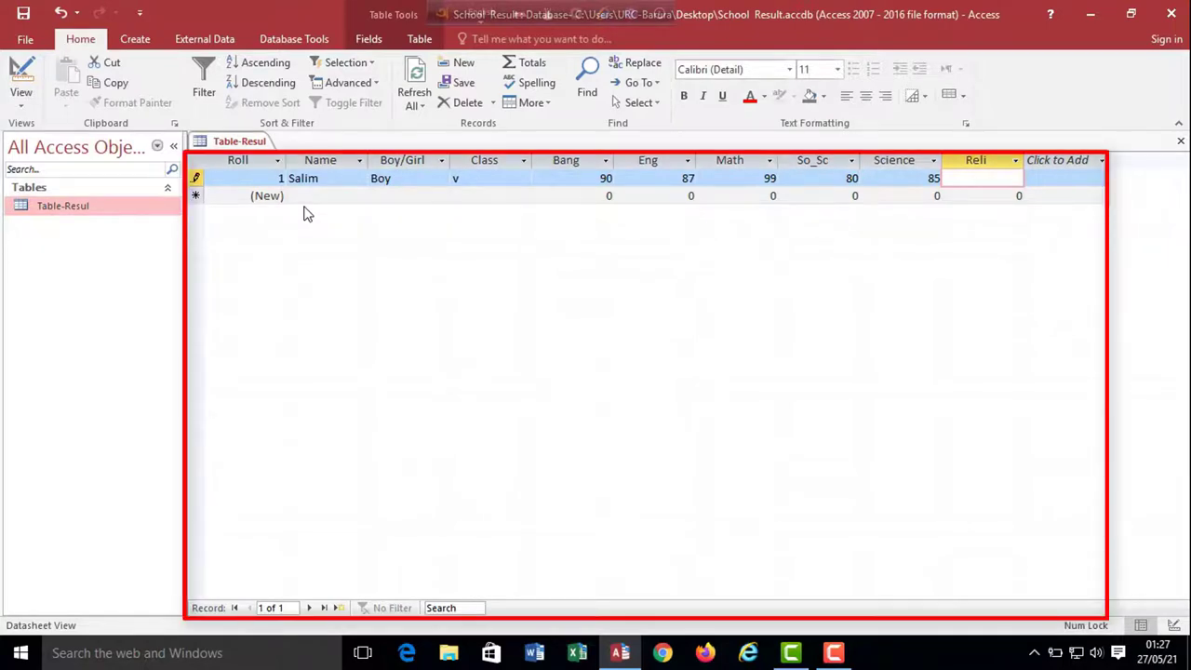
key(Tab)
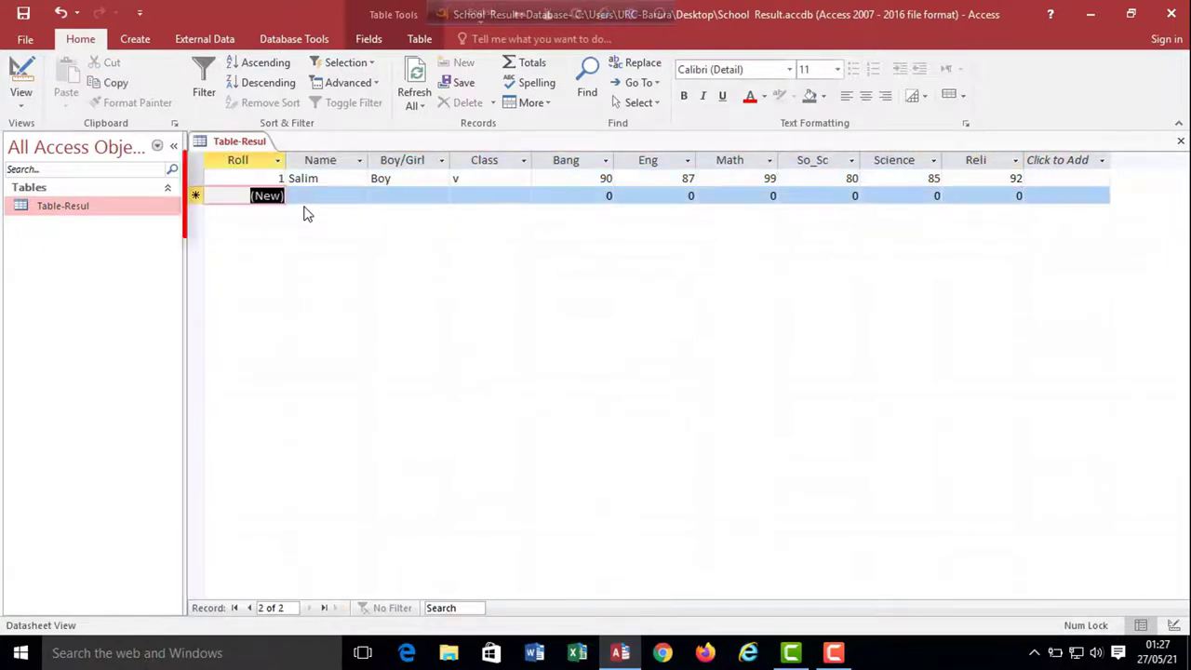
Start a second record with the student's name, Girl in the Boy/Girl field and class v.
key(Tab)
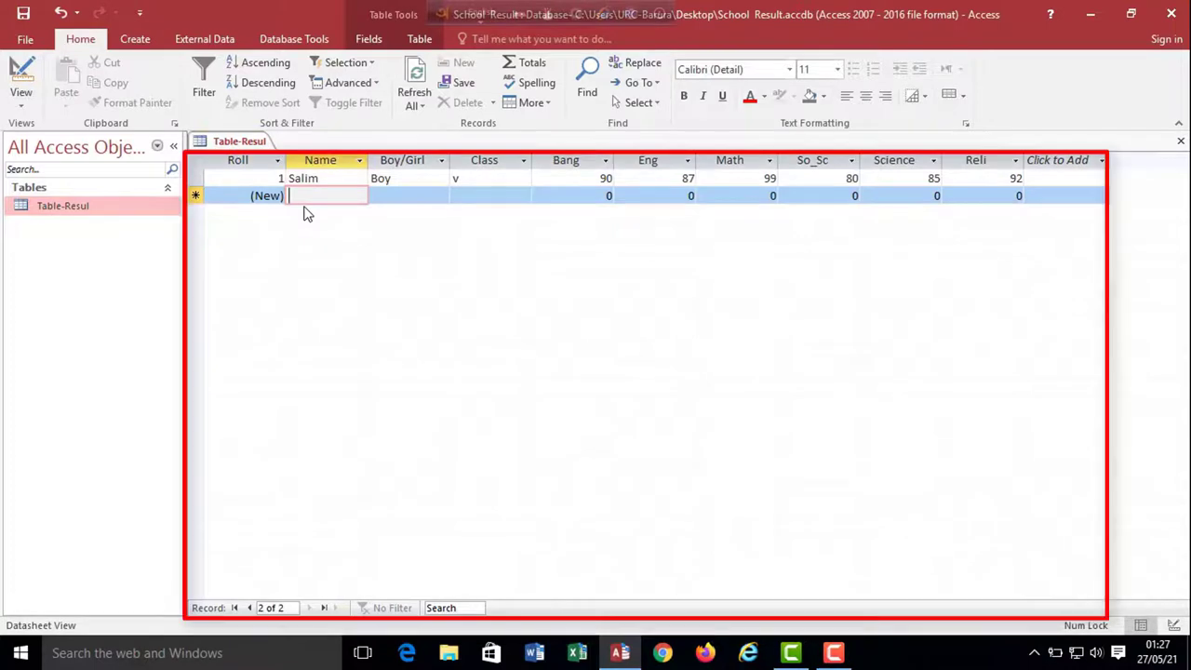
text(So)
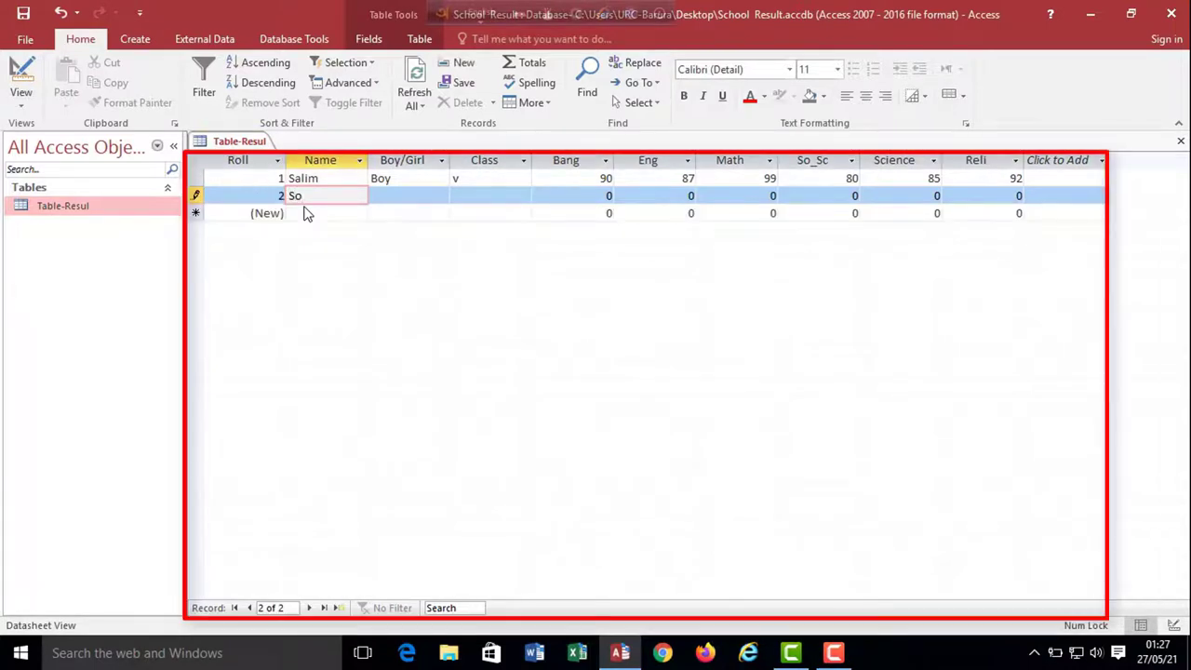
text(riya)
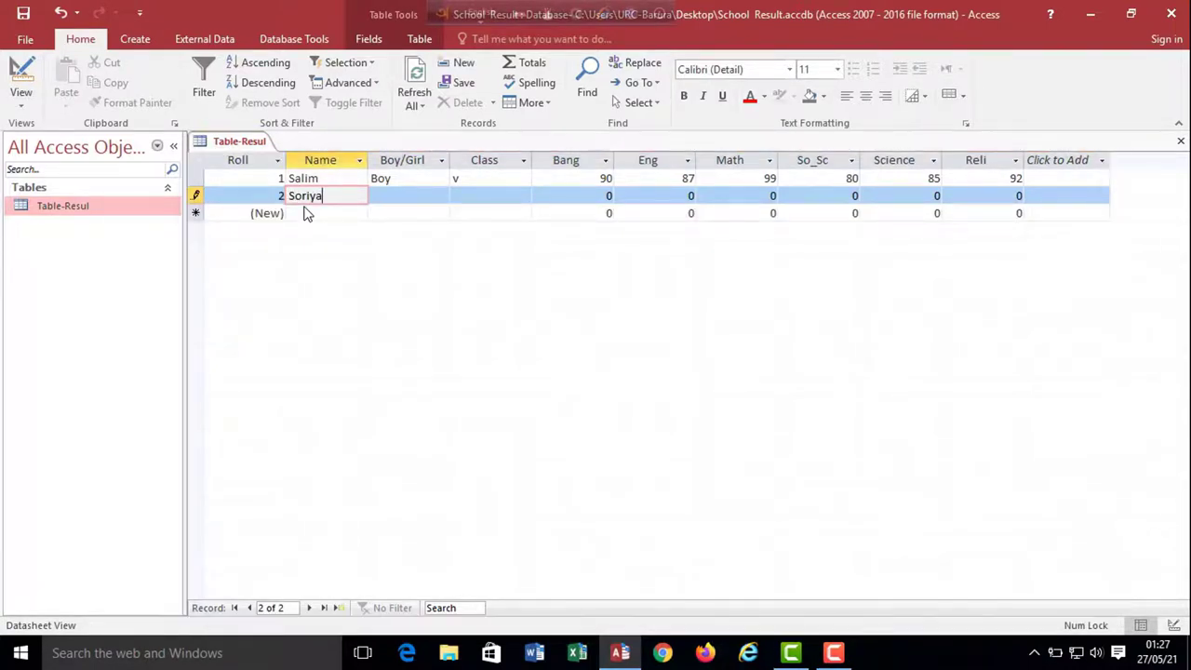
key(Tab)
text(G)
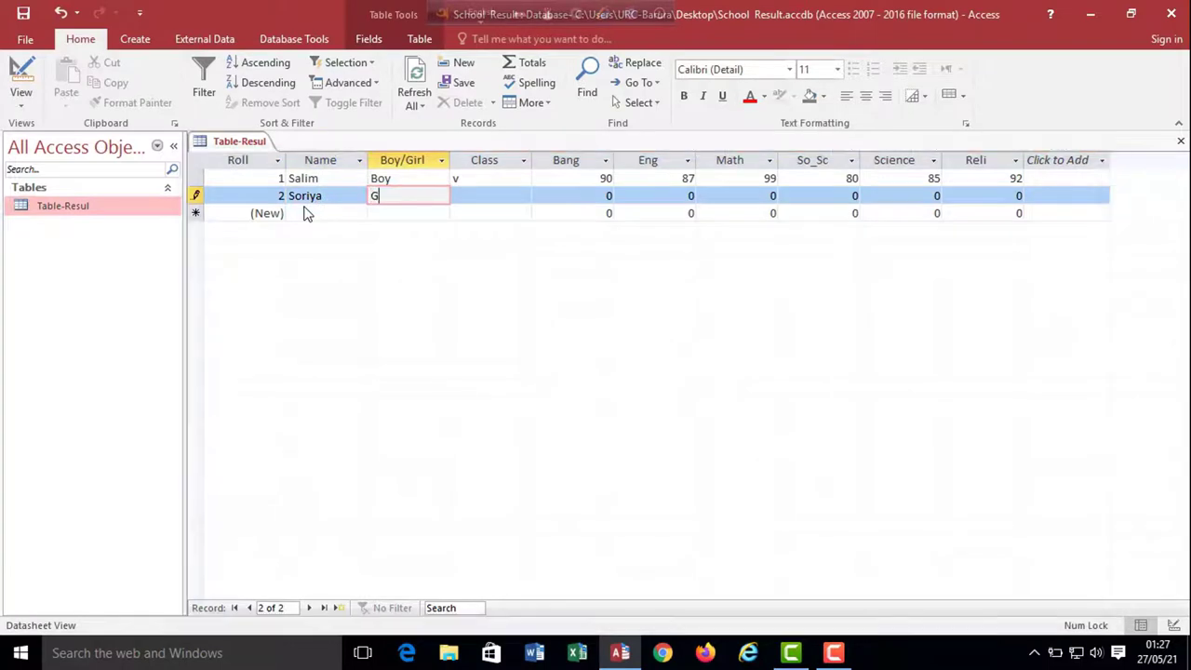
text(irl)
key(Tab)
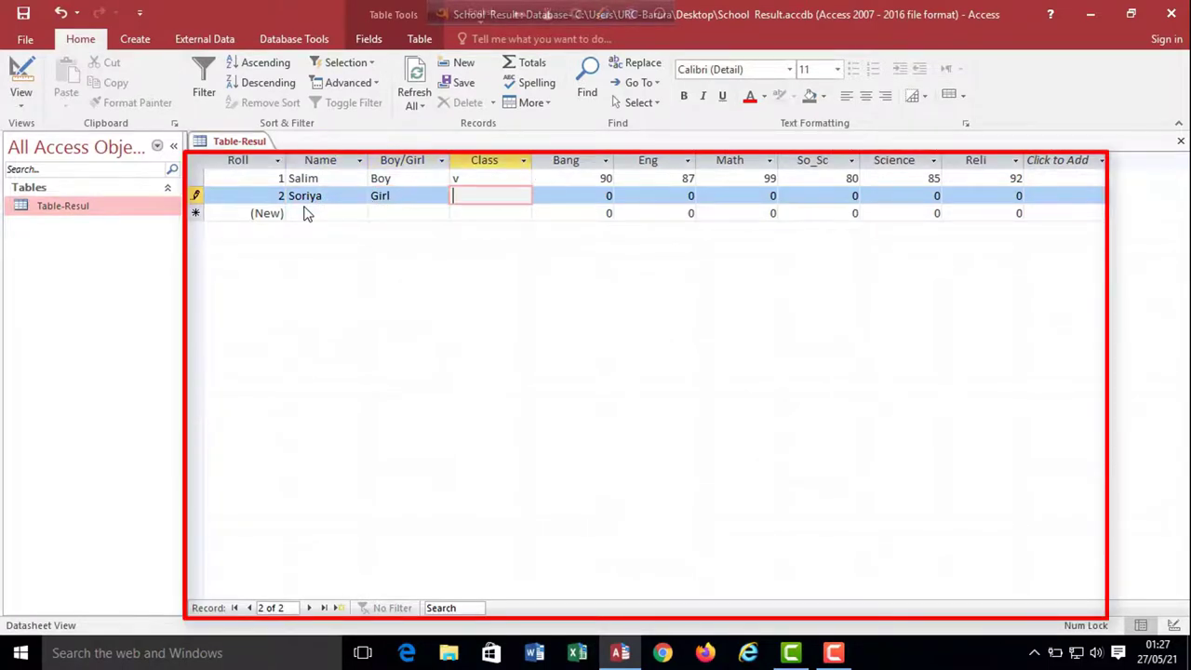
text(v)
key(Tab)
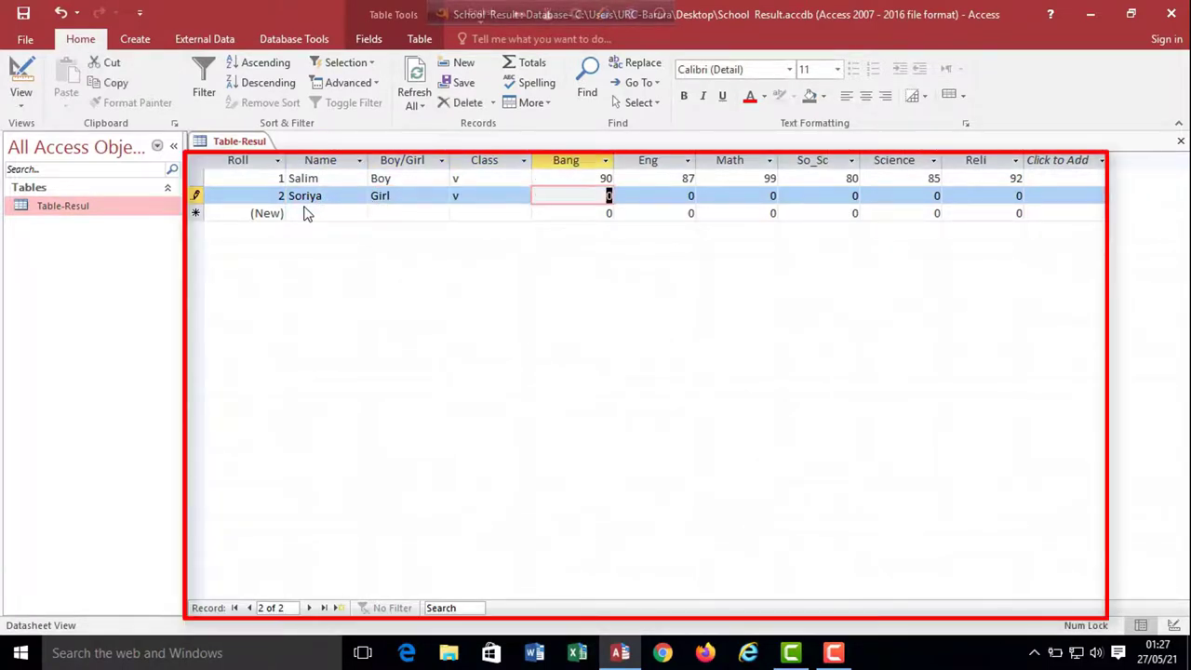
Fill in the second student's marks as Bang 87, Eng 85 and Math 90.
text(87)
key(Tab)
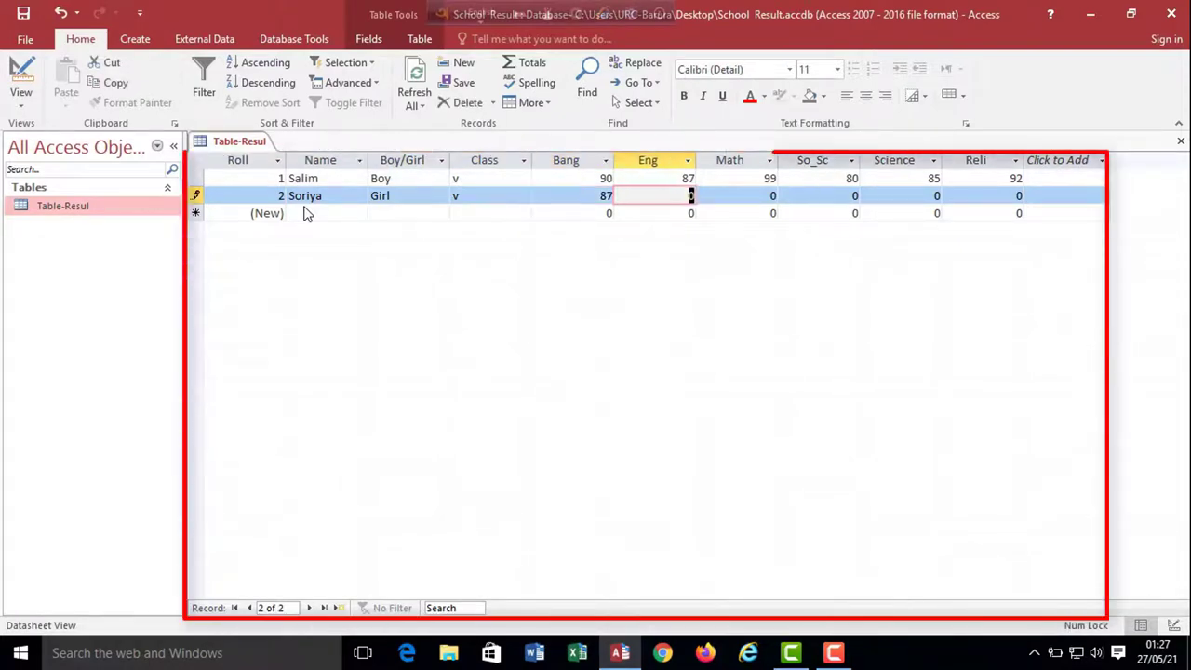
text(85)
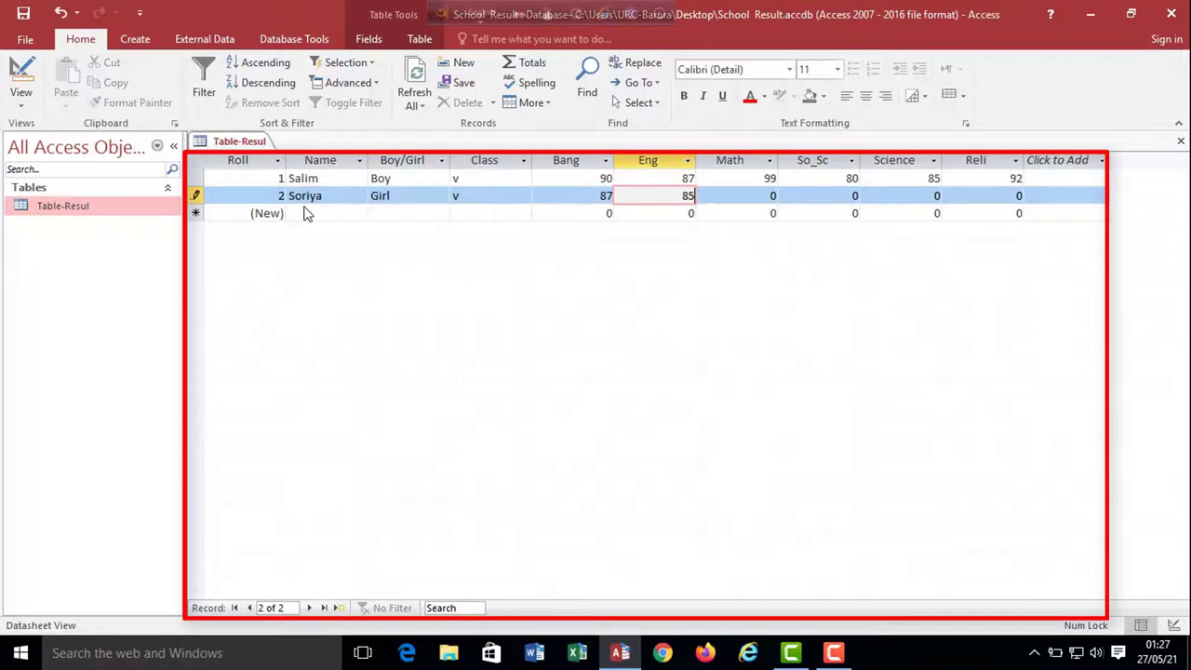
key(Tab)
text(90)
key(Tab)
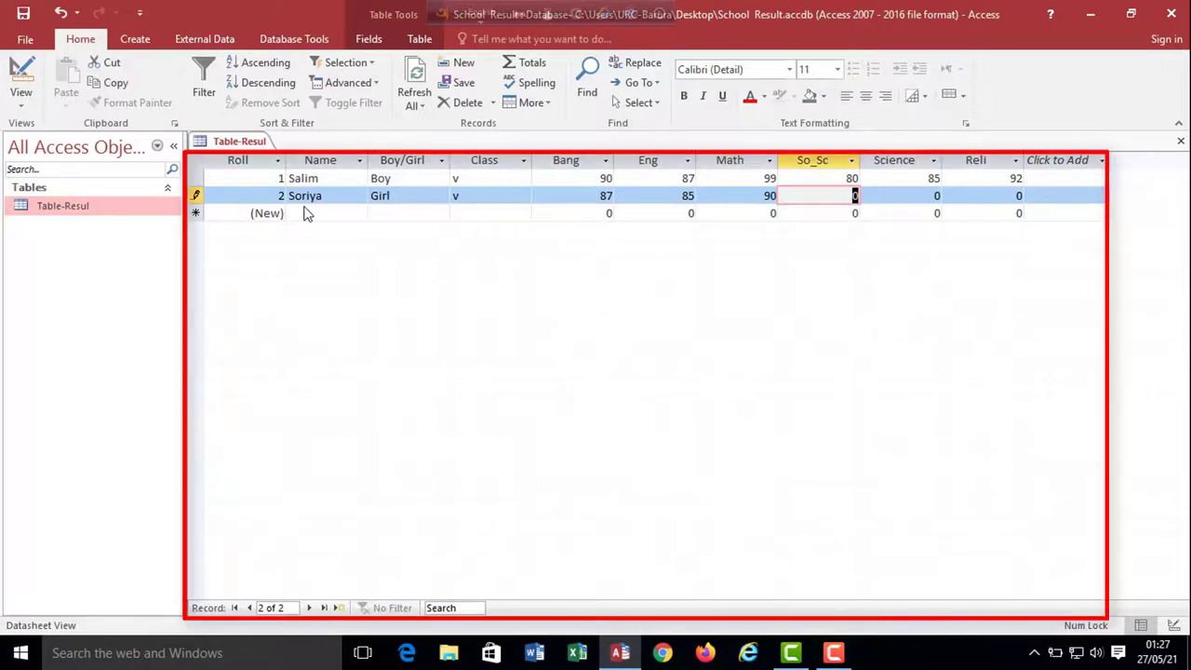
Complete the second record with So_Sc 88, Science 95 and Reli 90.
text(88)
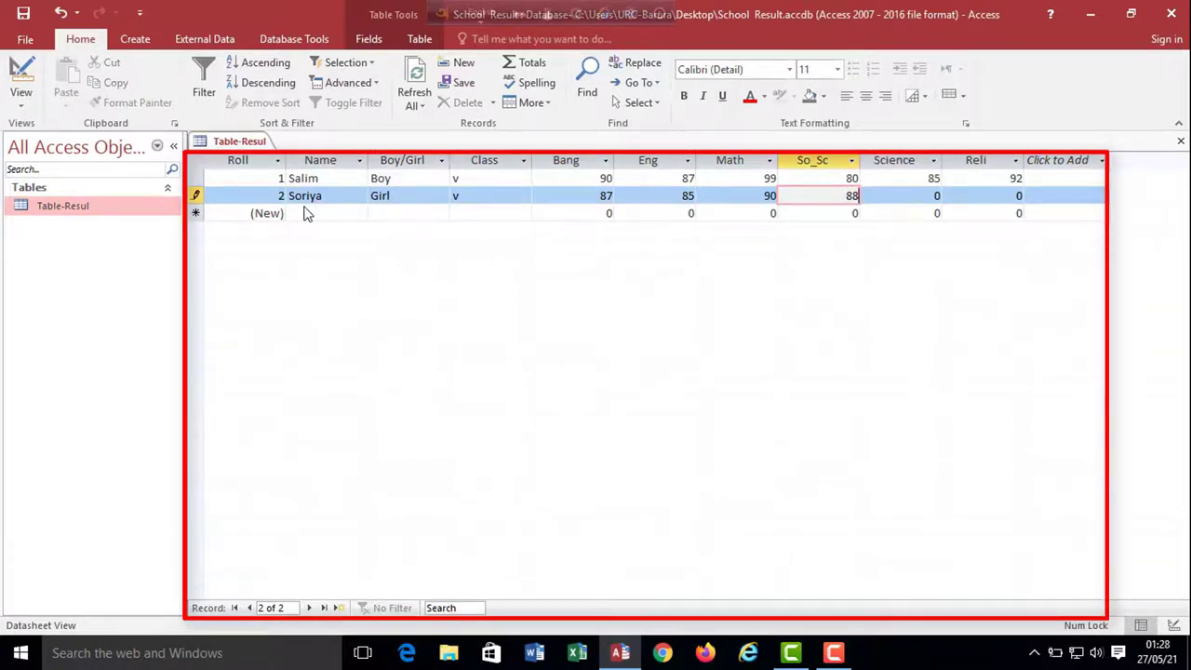
key(Tab)
text(95)
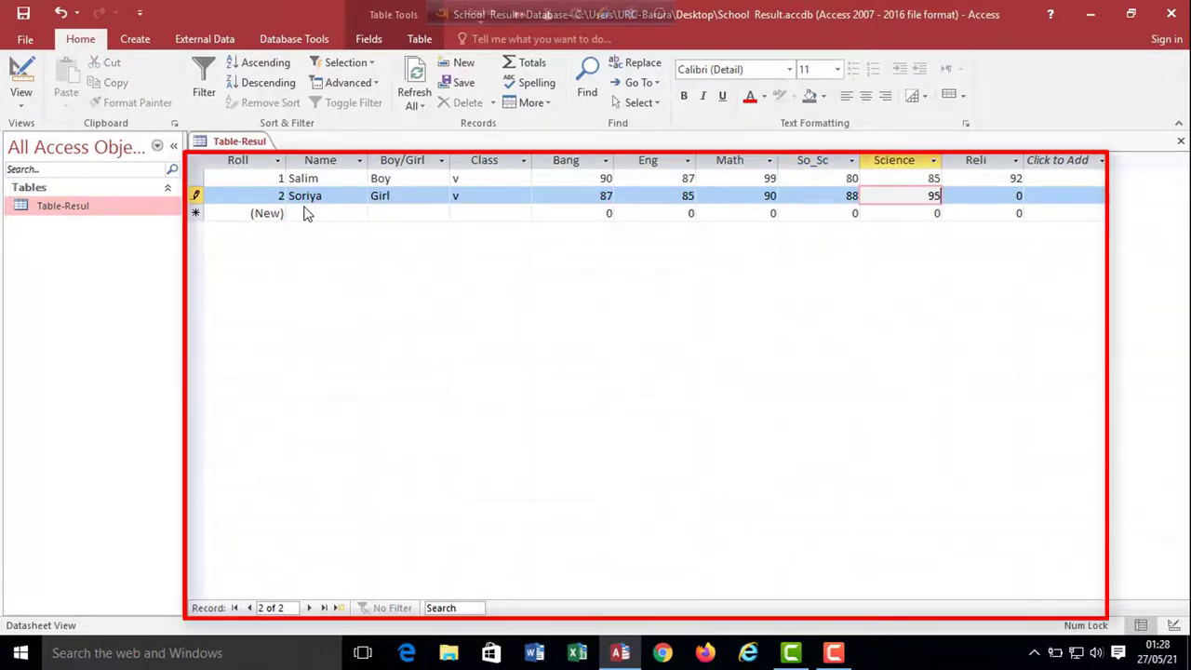
key(Tab)
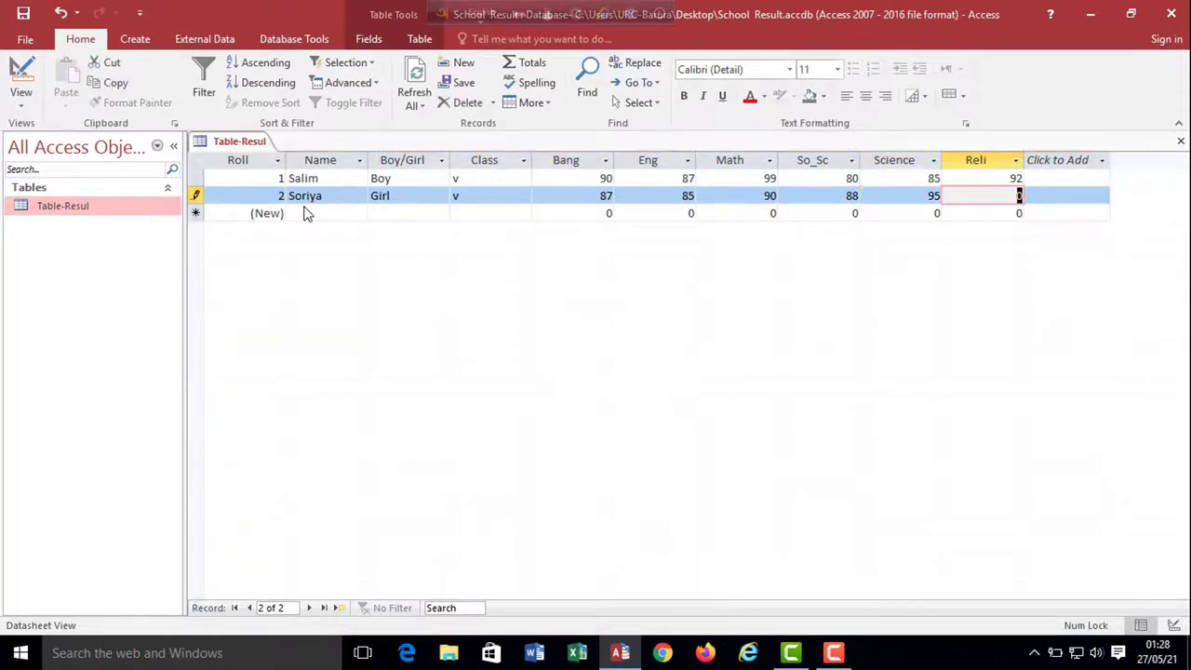
text(90)
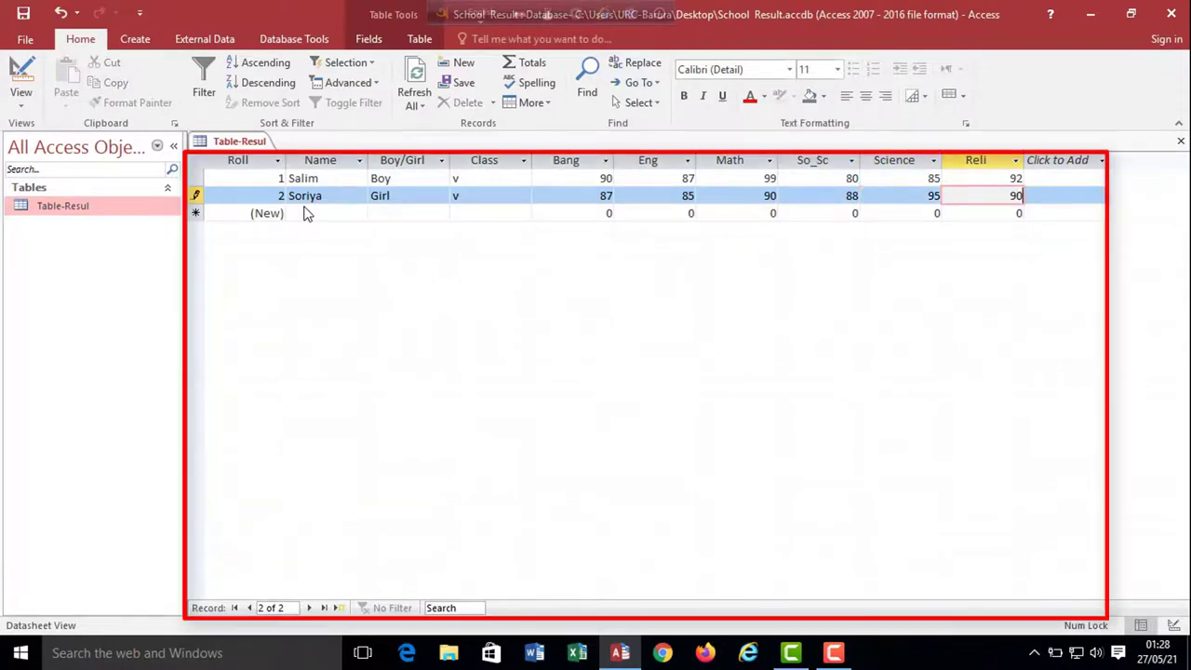
key(Tab)
Start a third record with the student's name, Boy in the Boy/Girl field and class v.
click(307, 213)
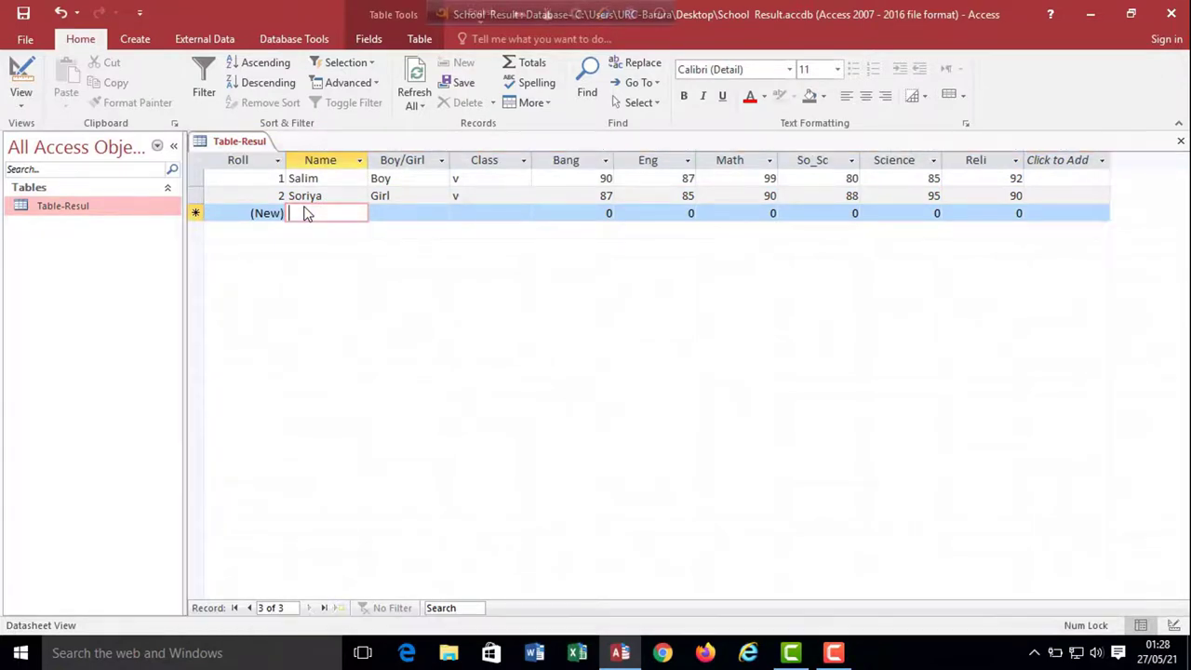
text(Ba)
text(bo)
text(l)
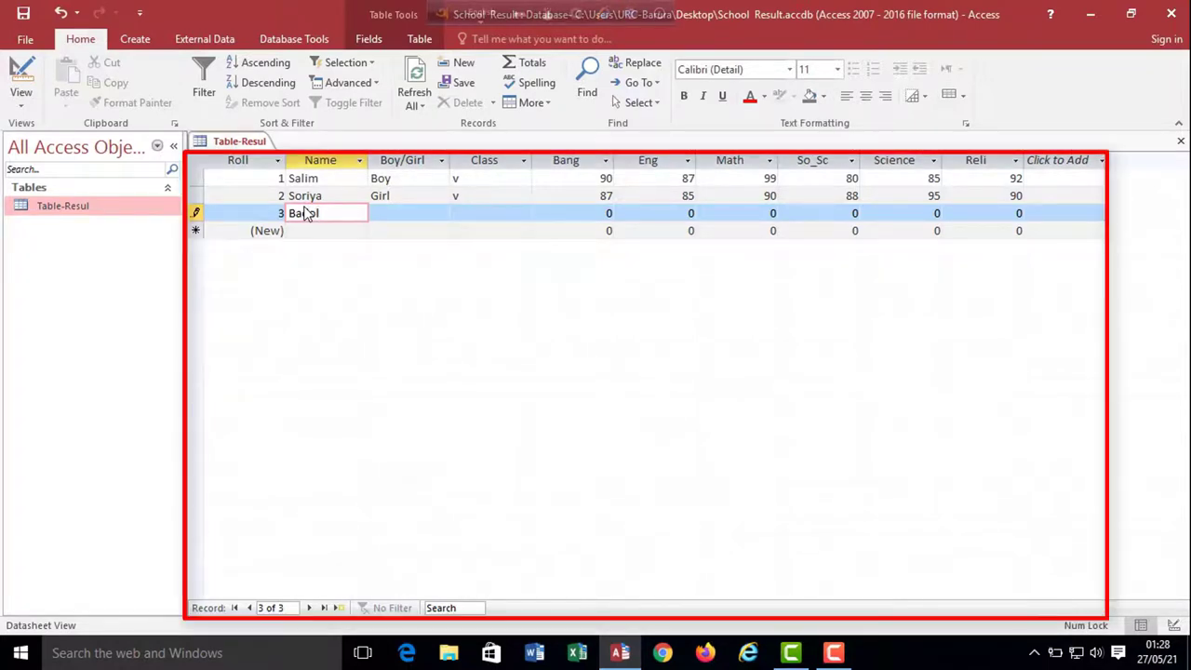
click(440, 213)
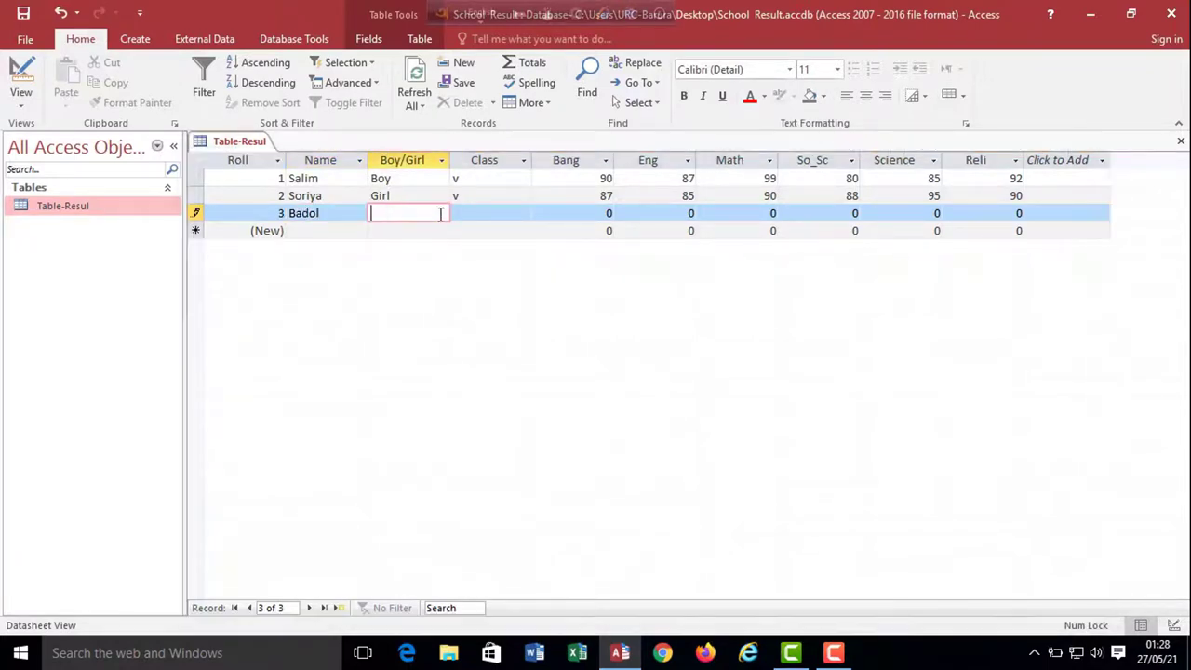
text(Boy)
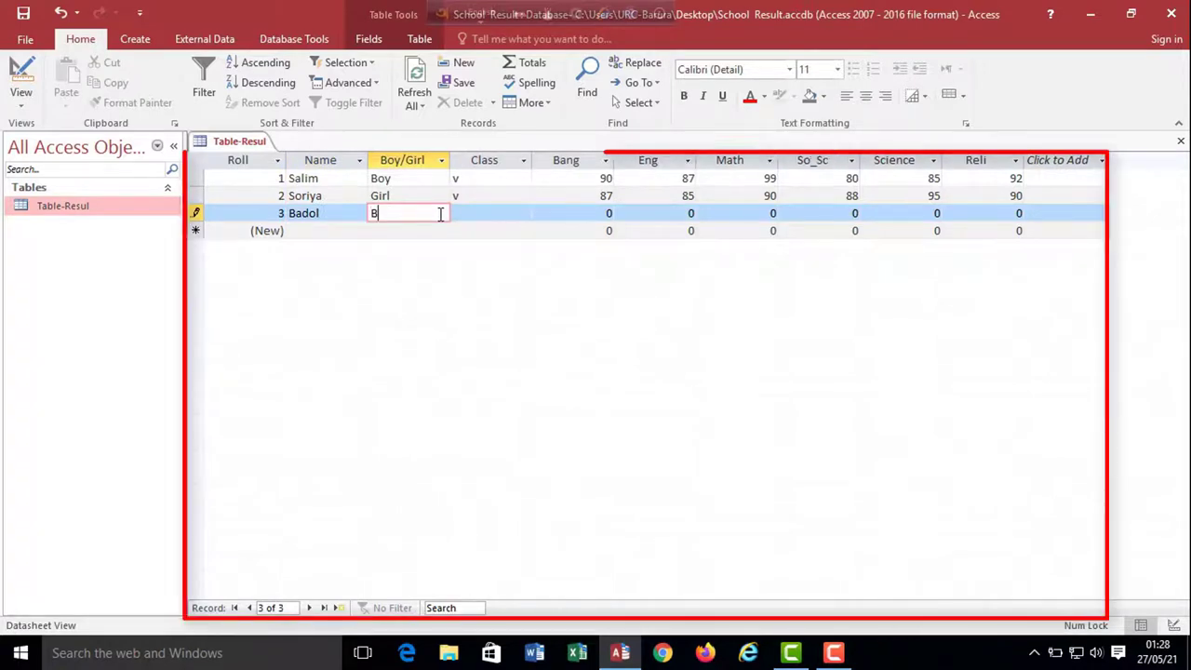
key(Tab)
text(v)
key(Tab)
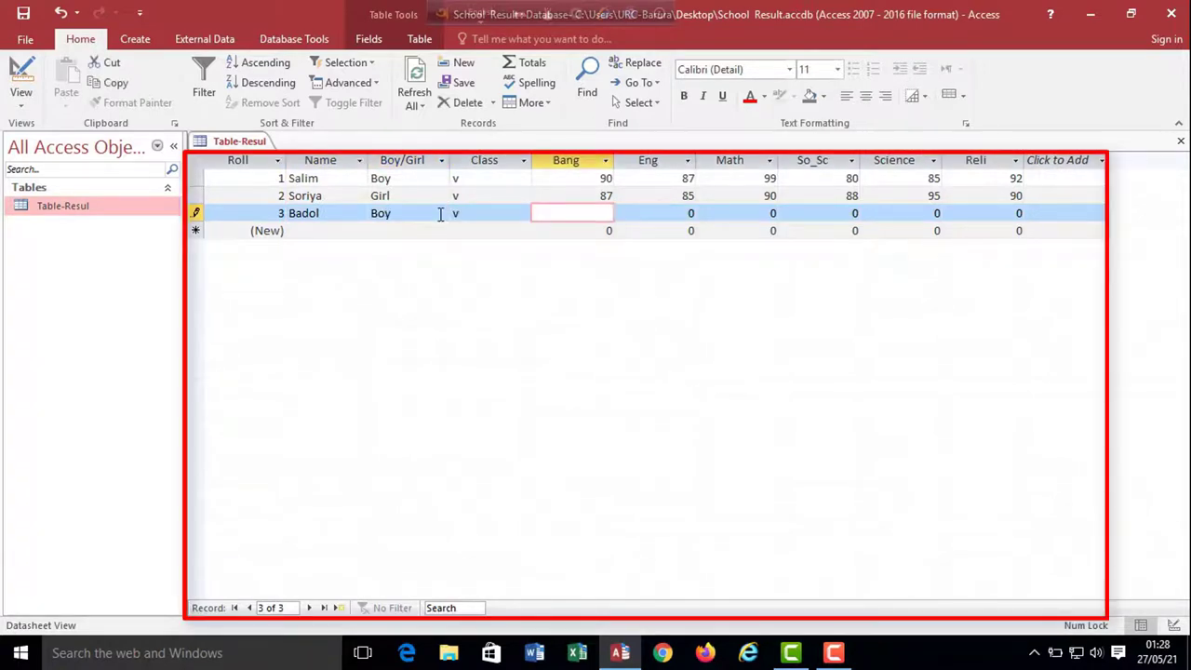
Fill in the third student's marks as Bang 77, Eng 70 and Math 84.
text(77)
key(Tab)
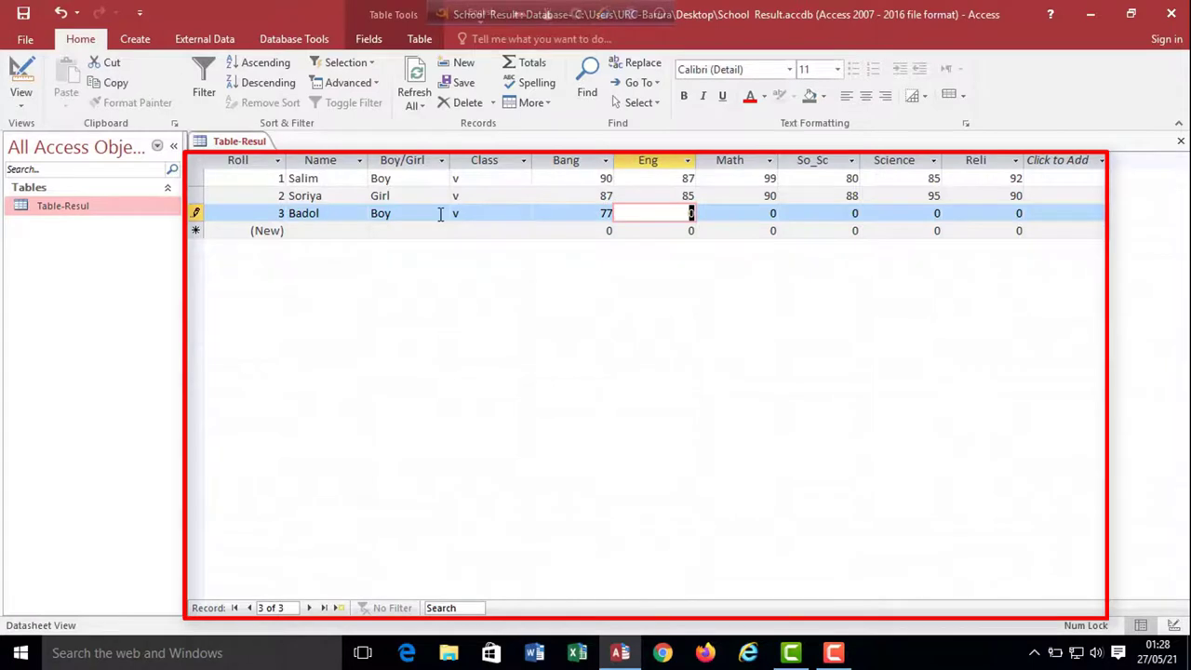
text(70)
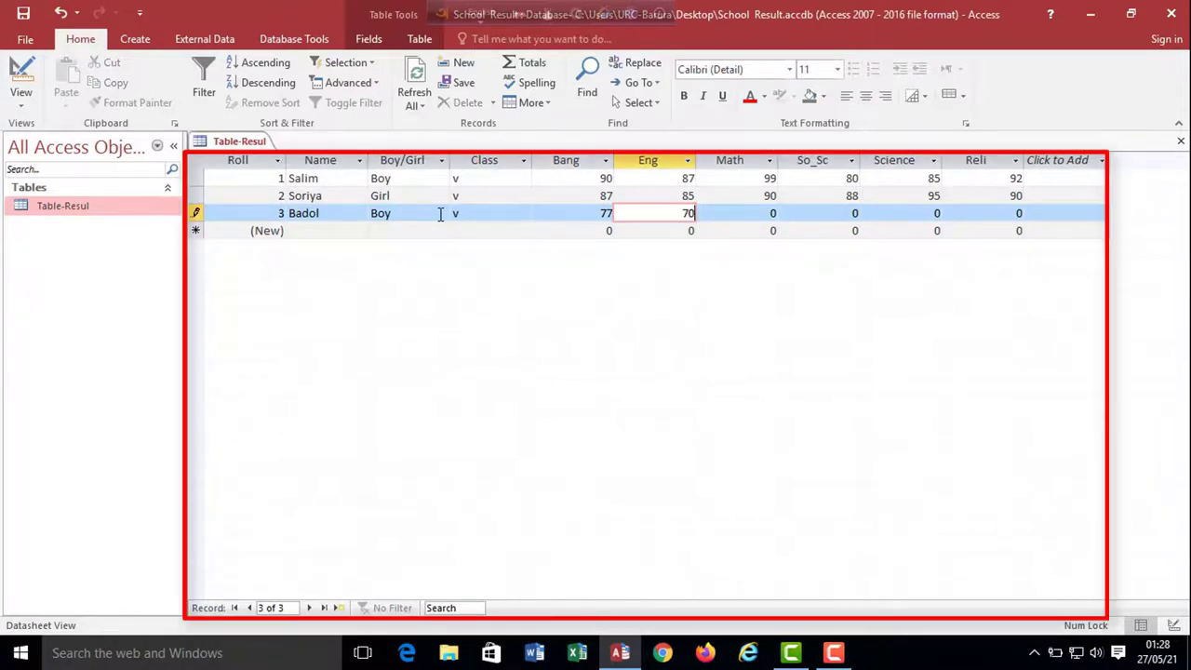
key(Tab)
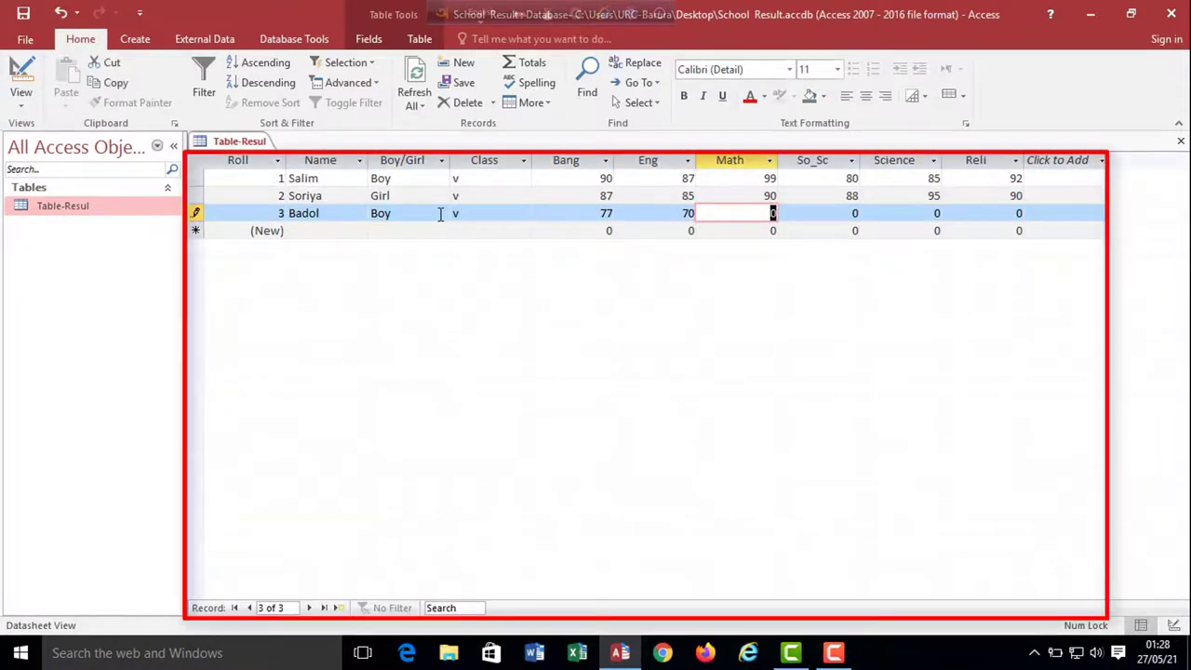
text(84)
key(Tab)
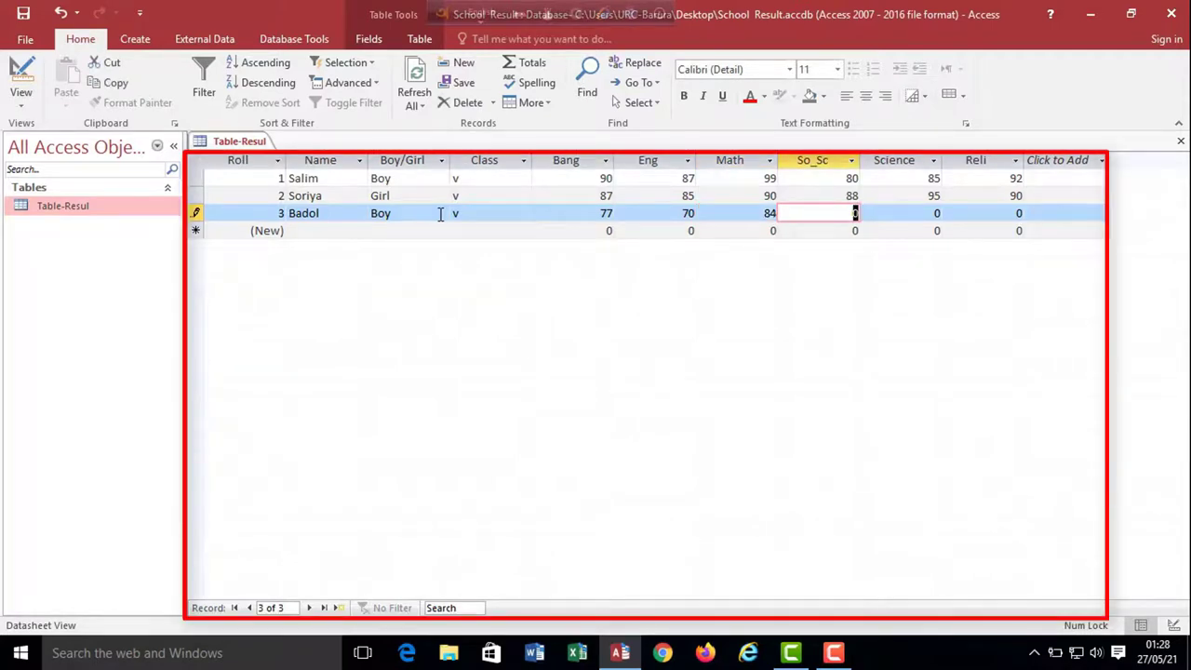
Complete the third record with So_Sc 60, Science 80 and Reli 84.
text(60)
key(Tab)
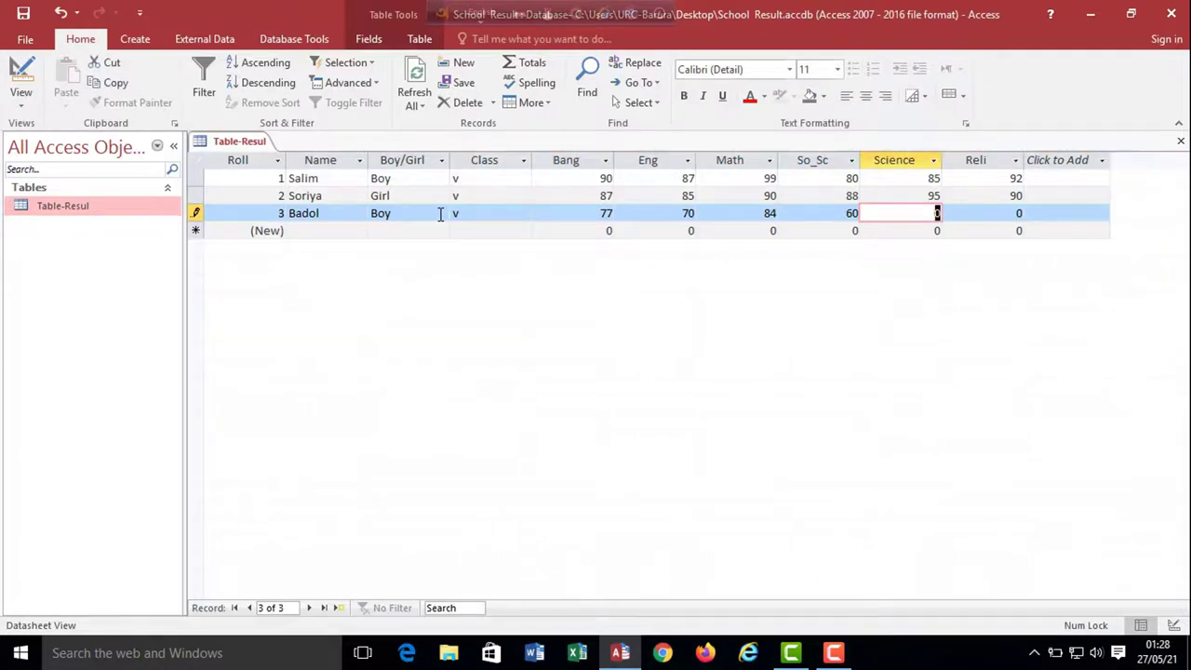
text(80)
key(Tab)
text(84)
key(Tab)
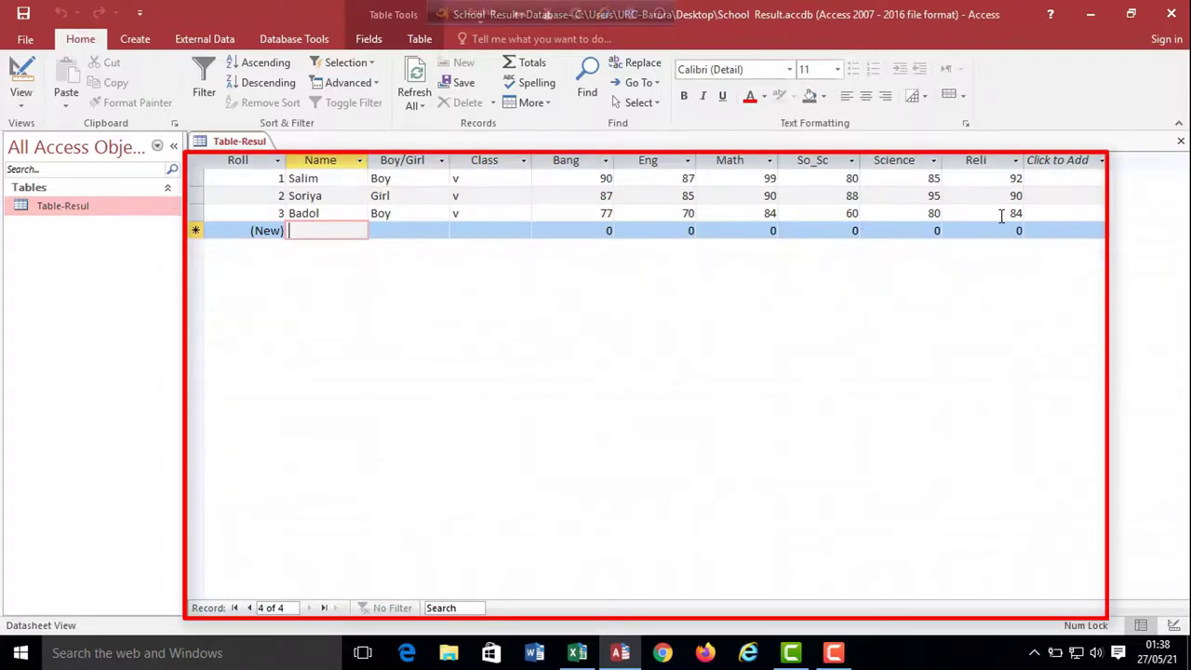
Start a fourth record with the student's name, Girl in the Boy/Girl field and class v.
text(Fa)
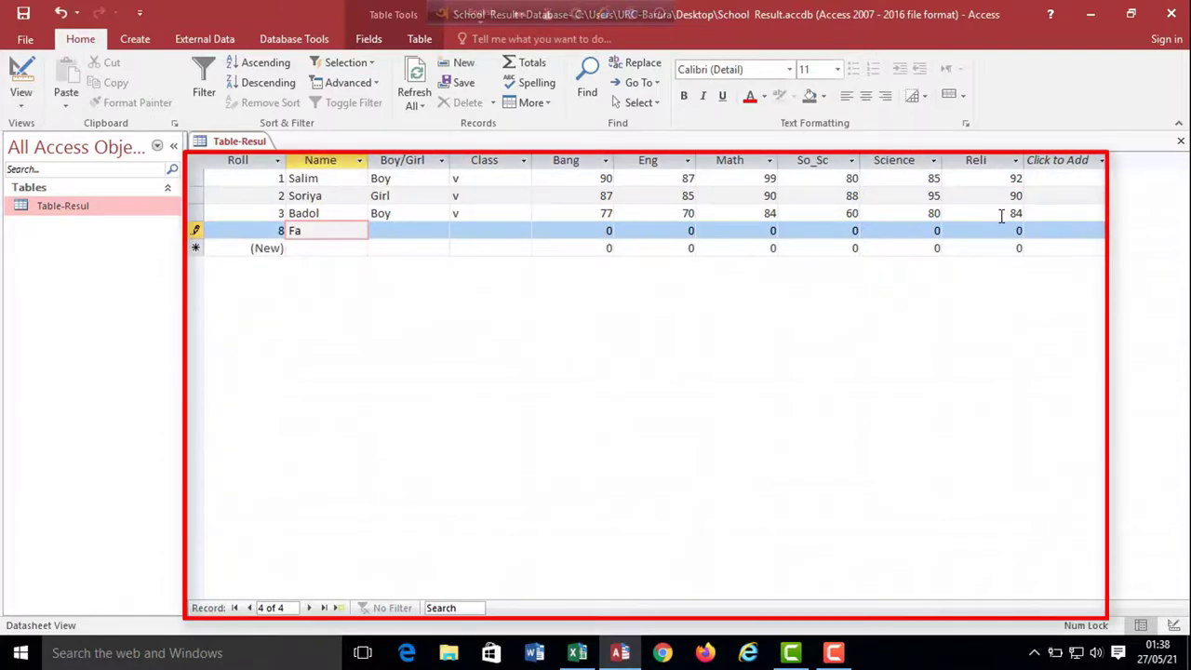
text(rida)
key(Tab)
text(Gi)
text(l)
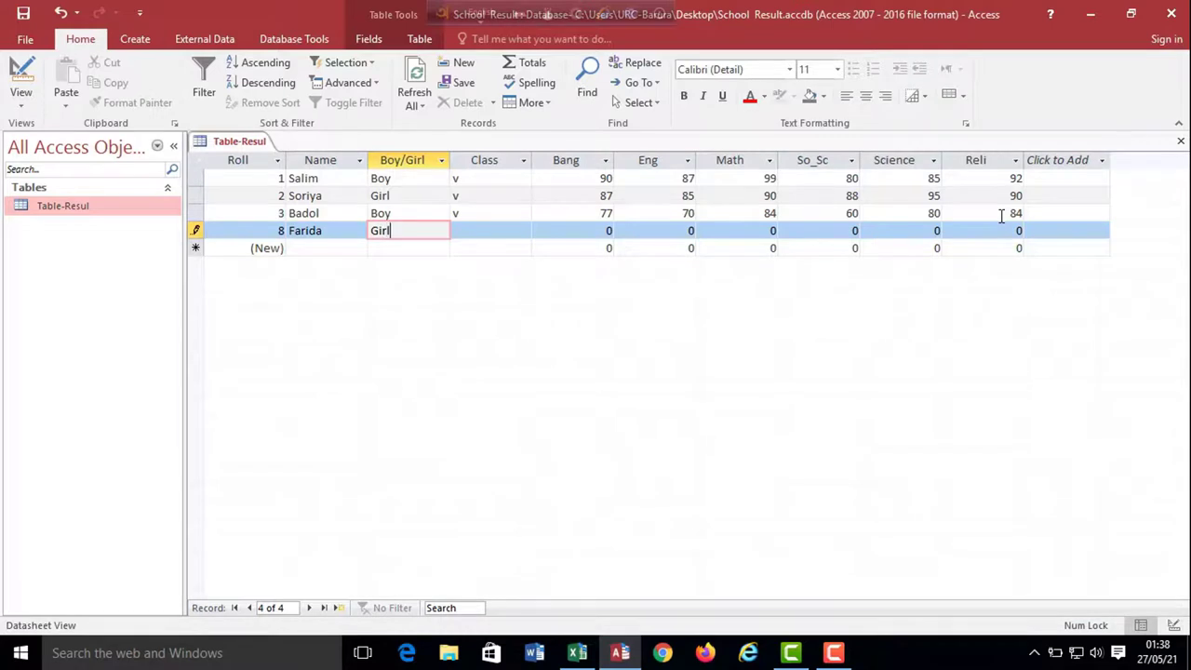
key(Tab)
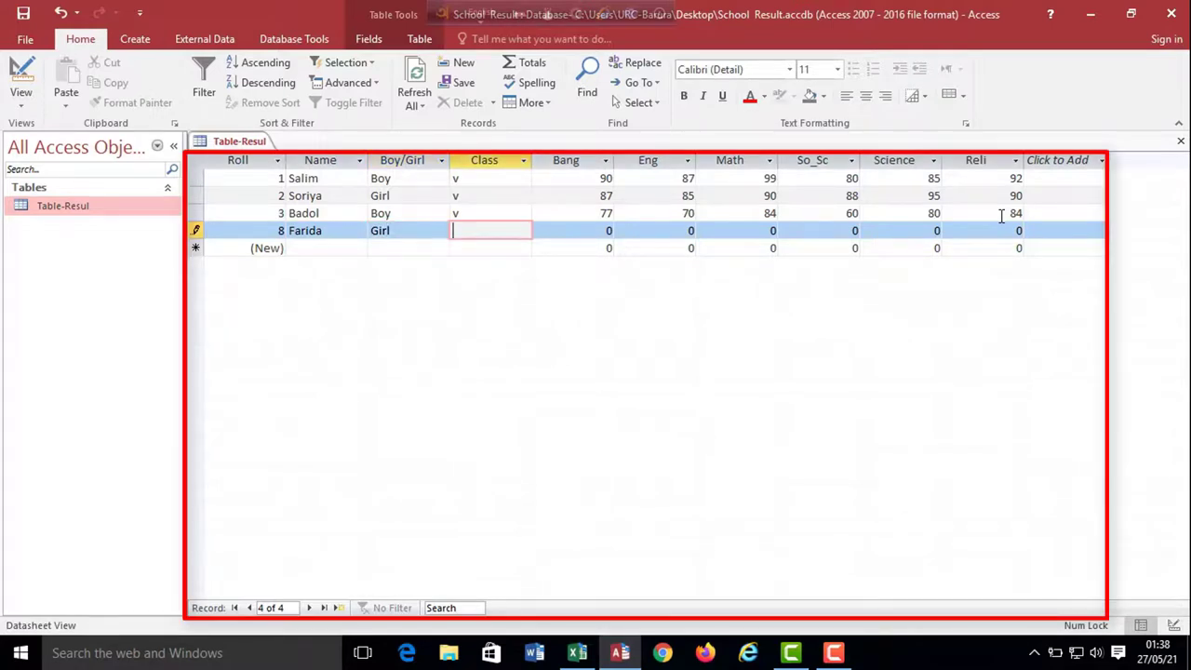
text(v)
key(Tab)
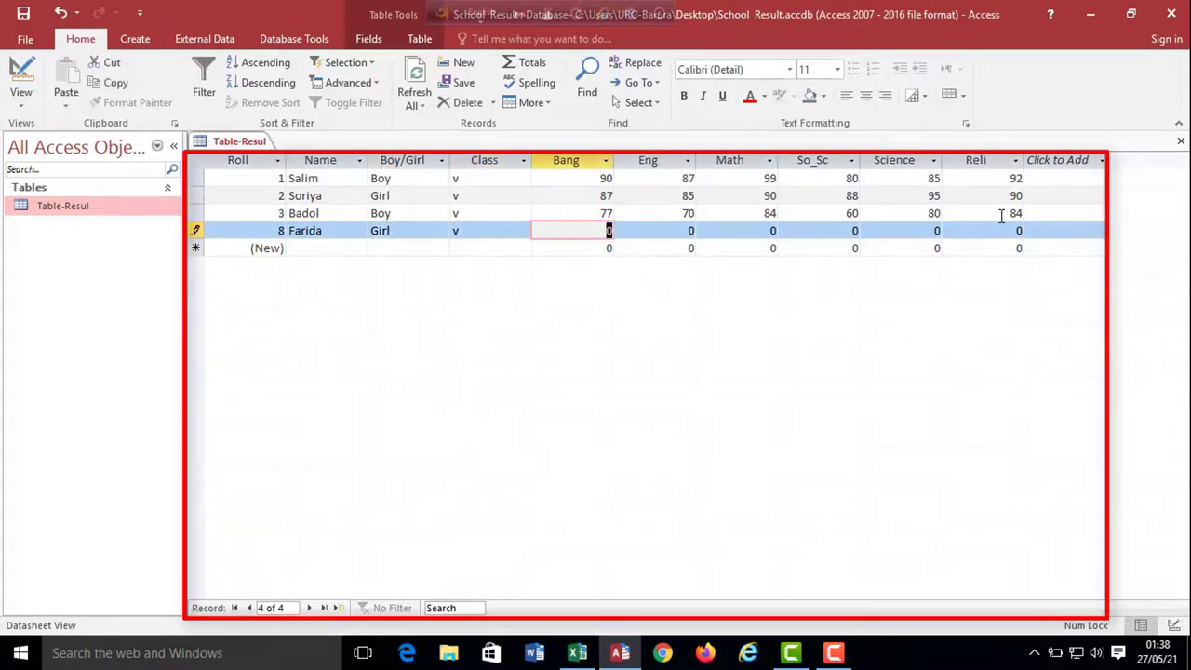
Enter -1 as the fourth student's mark in each of Bang, Eng and Math.
text(-)
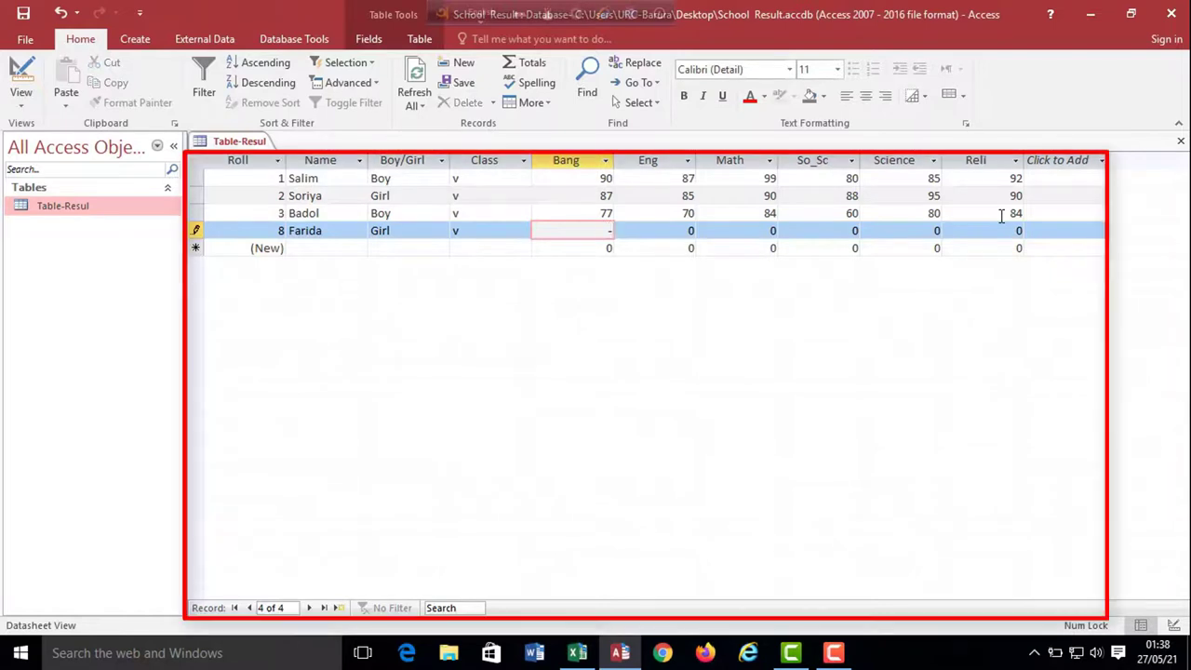
text(1)
key(Tab)
text(-1)
key(Tab)
text(-1)
key(Tab)
Complete the fourth record with -1 in each of So_Sc, Science and Reli.
text(-1)
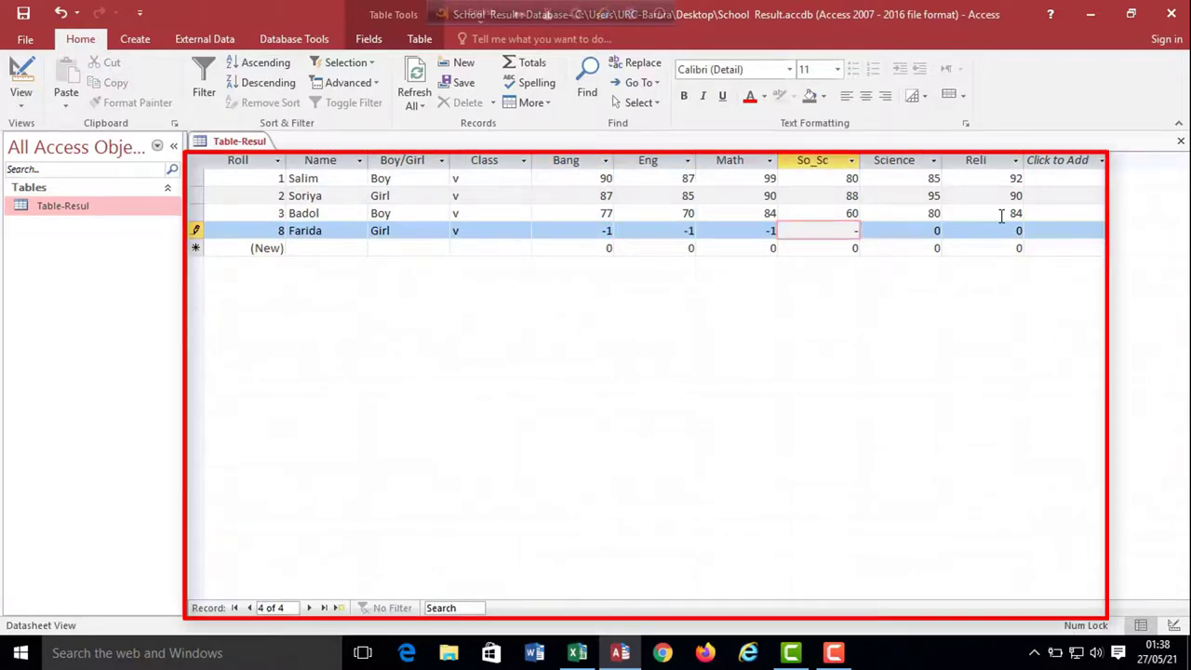
key(Tab)
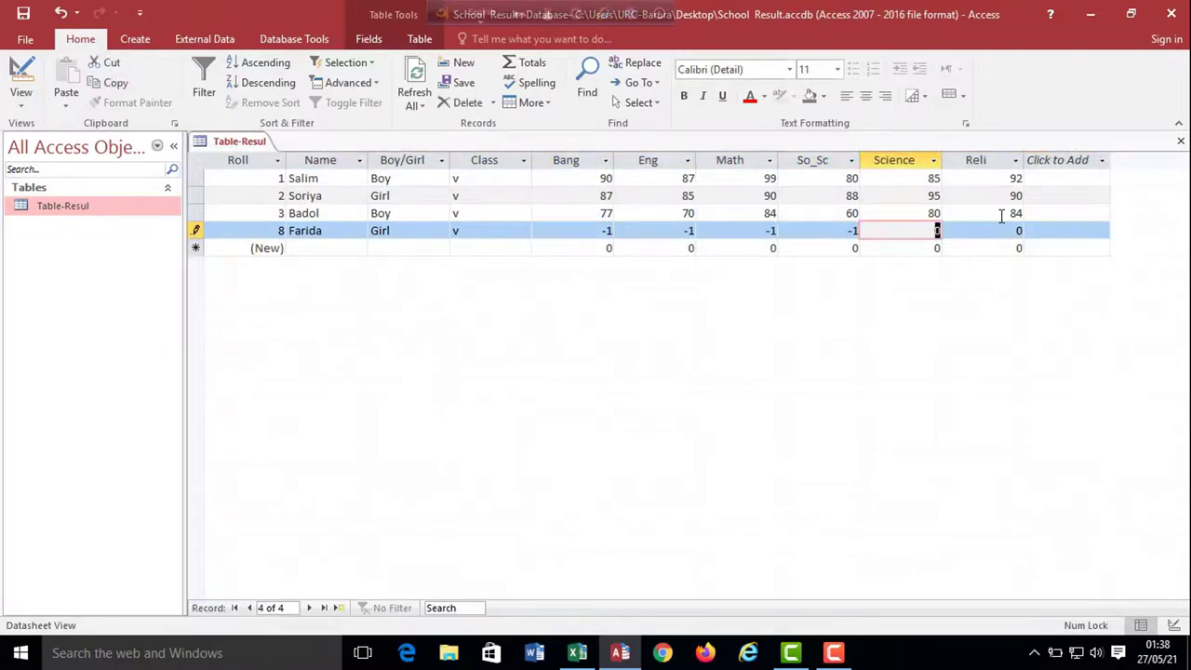
text(-1)
key(Tab)
text(-1)
key(Tab)
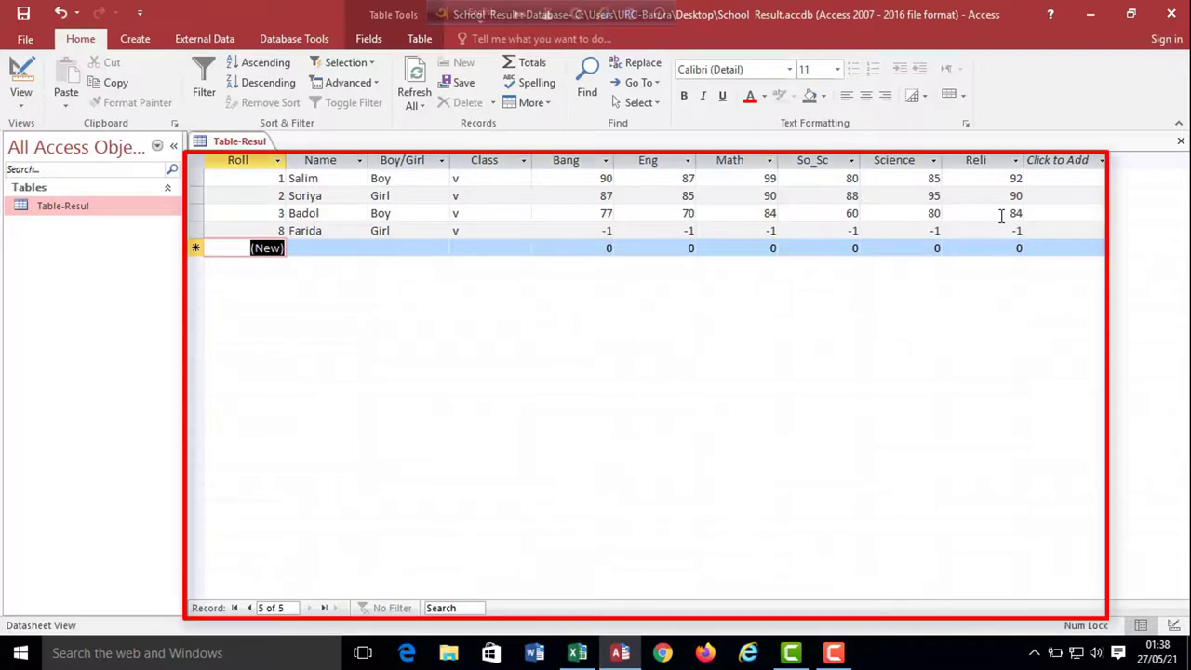
key(Tab)
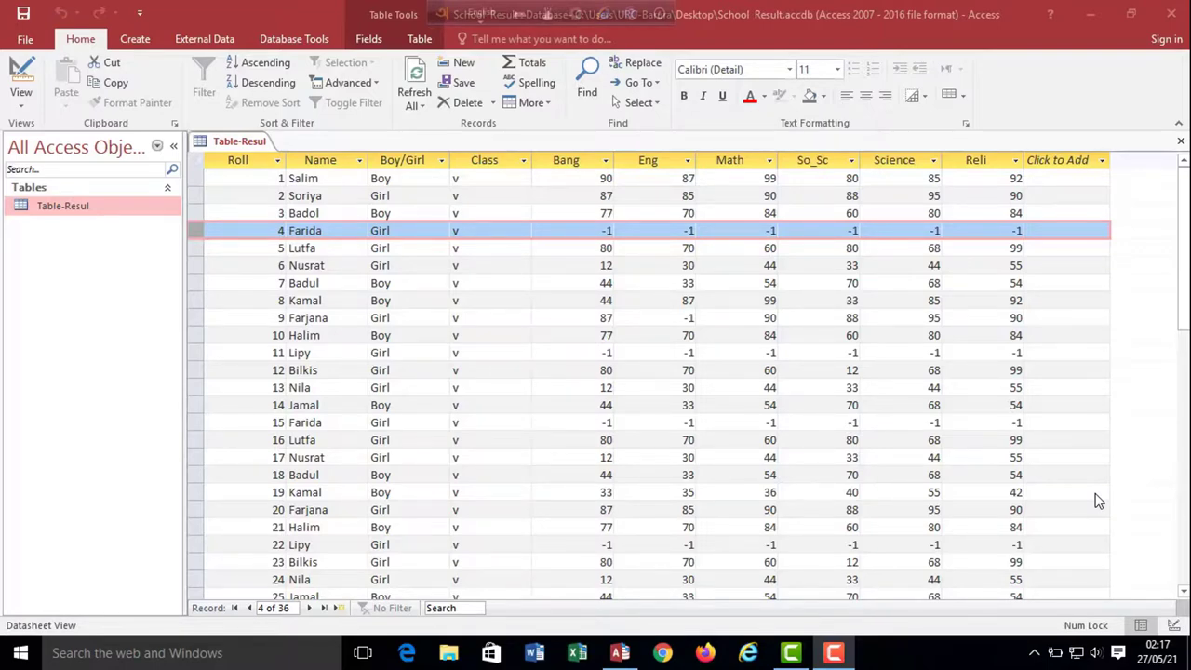
Open the Table-Resul table in Design View.
scroll(1098, 501, down, 2)
scroll(1098, 500, down, 3)
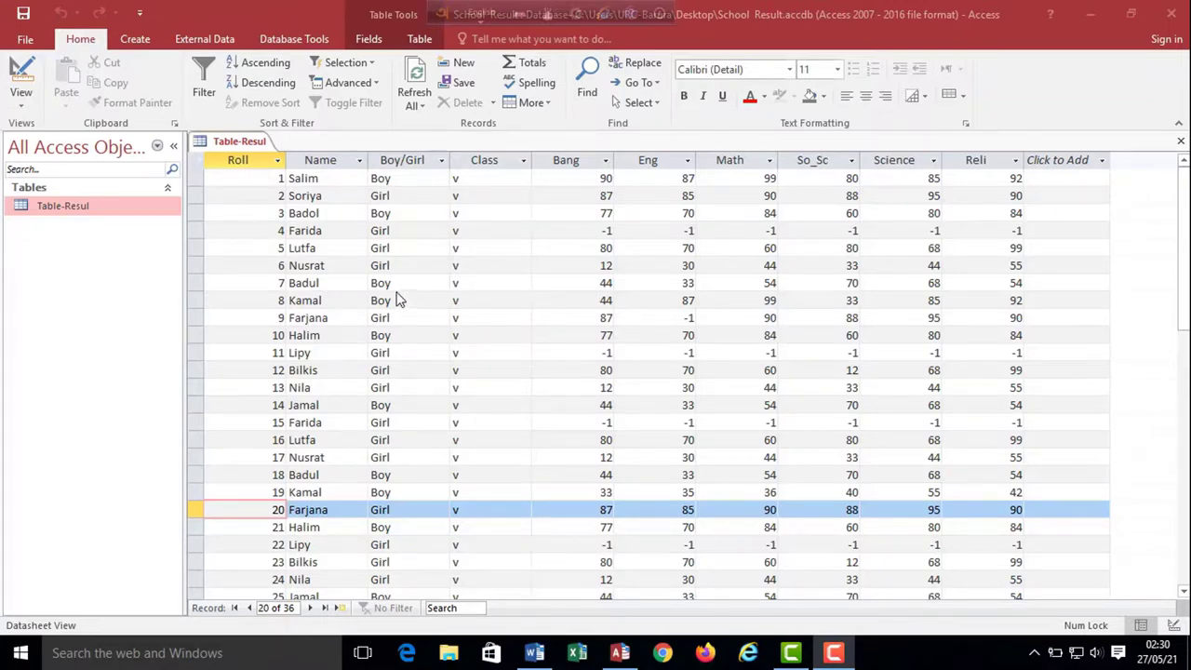
right_click(100, 207)
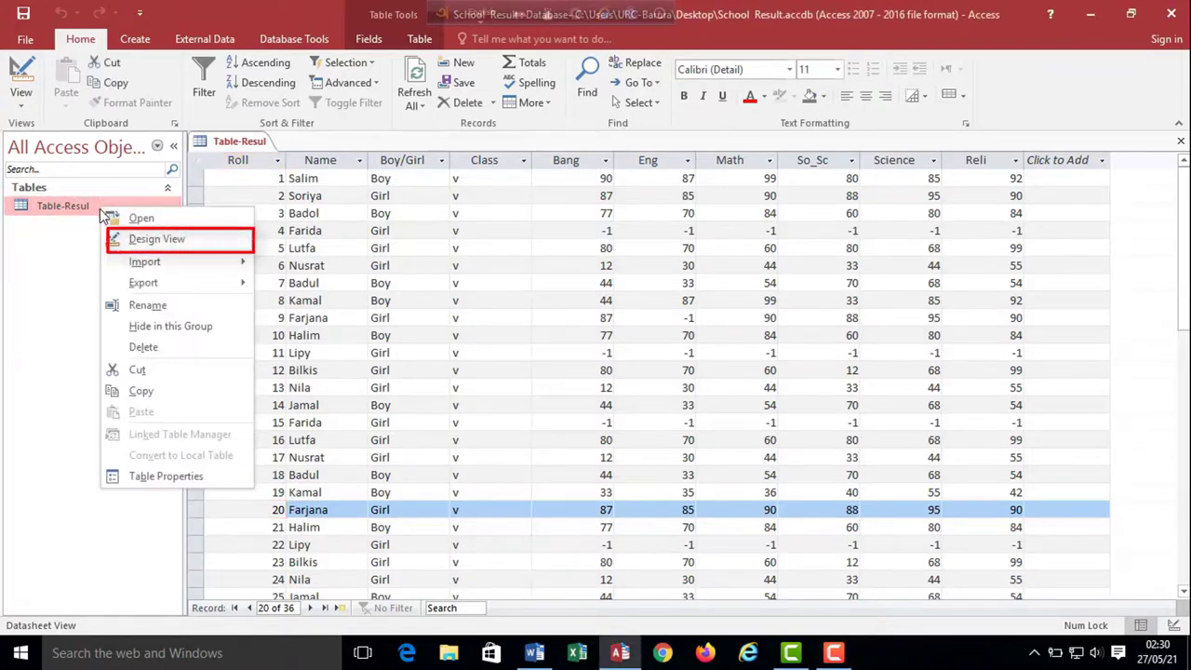
click(149, 241)
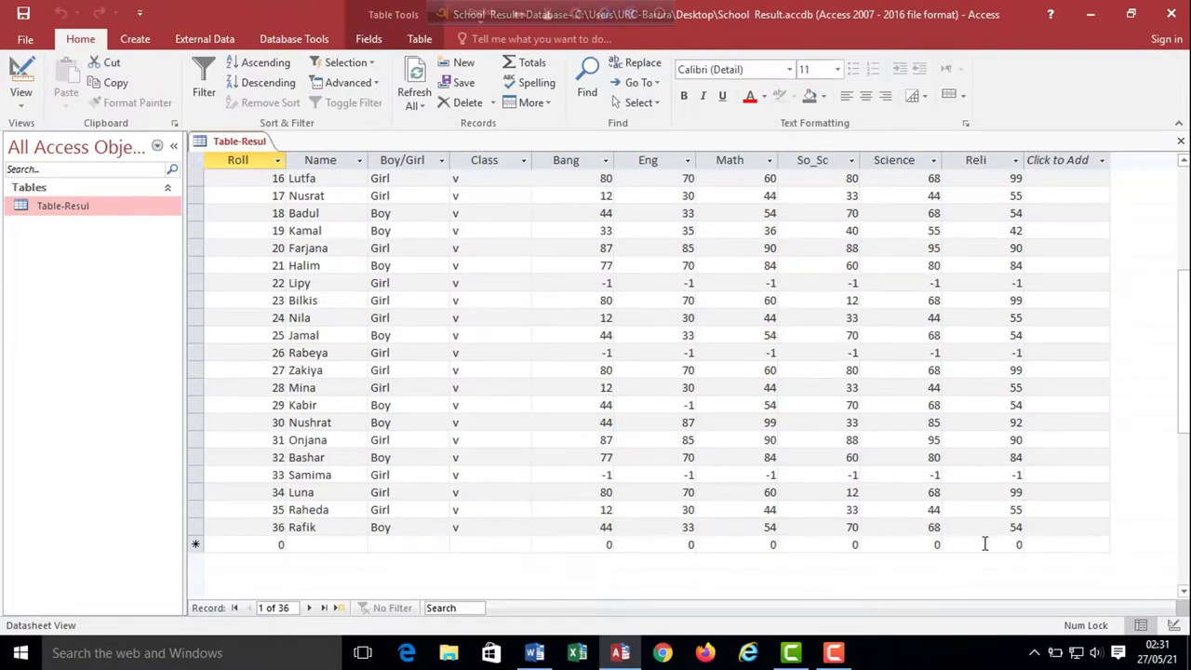
scroll(984, 543, up, 5)
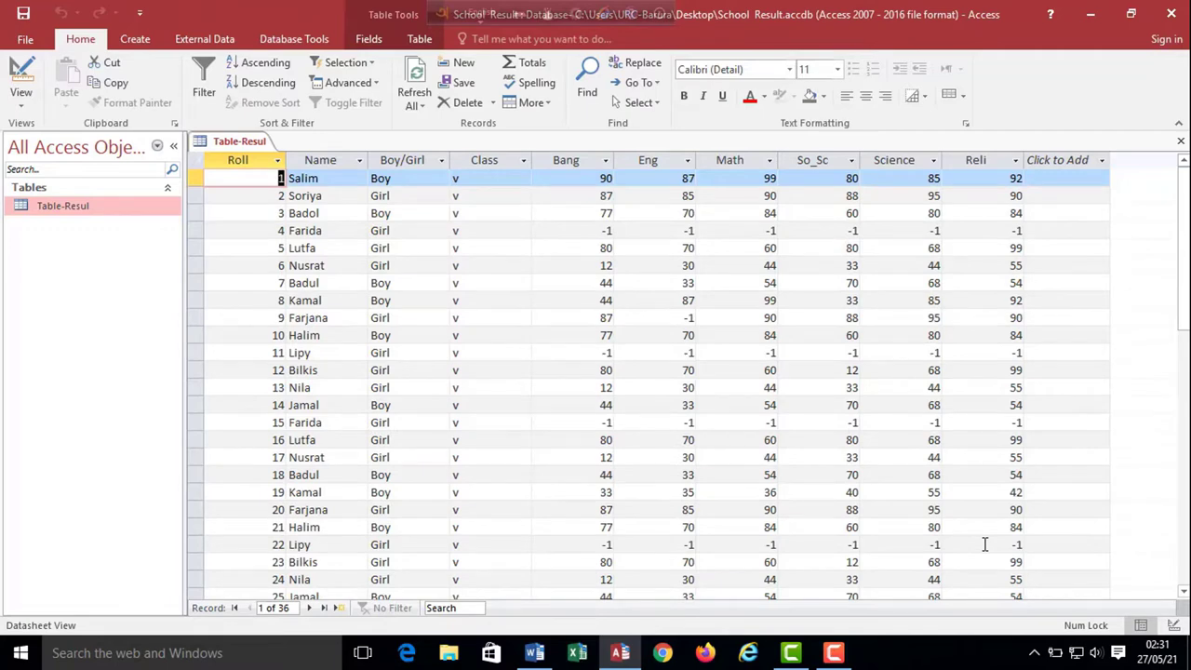